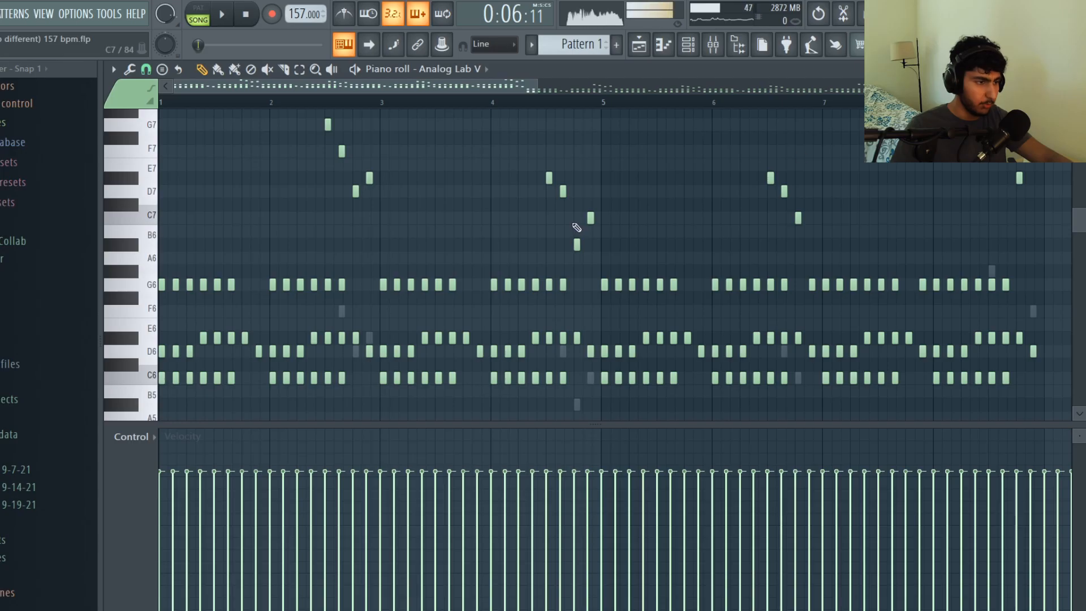
Examine the note layout of the Analog Lab V melody across the whole pattern in the piano roll.
scroll(614, 207, up, 1)
scroll(654, 215, down, 1)
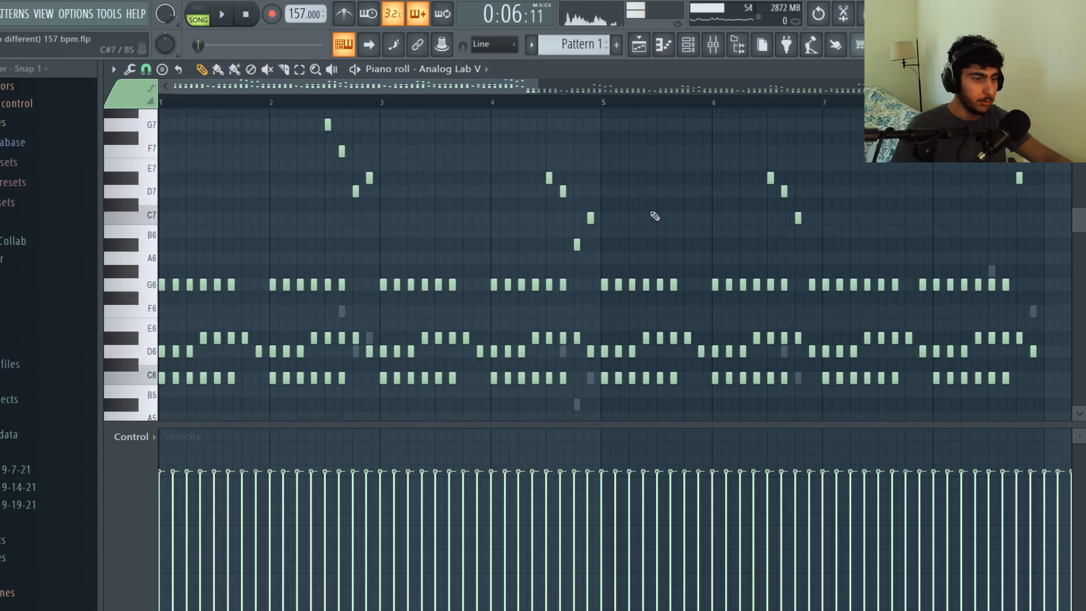
scroll(655, 216, down, 2)
scroll(565, 277, down, 3)
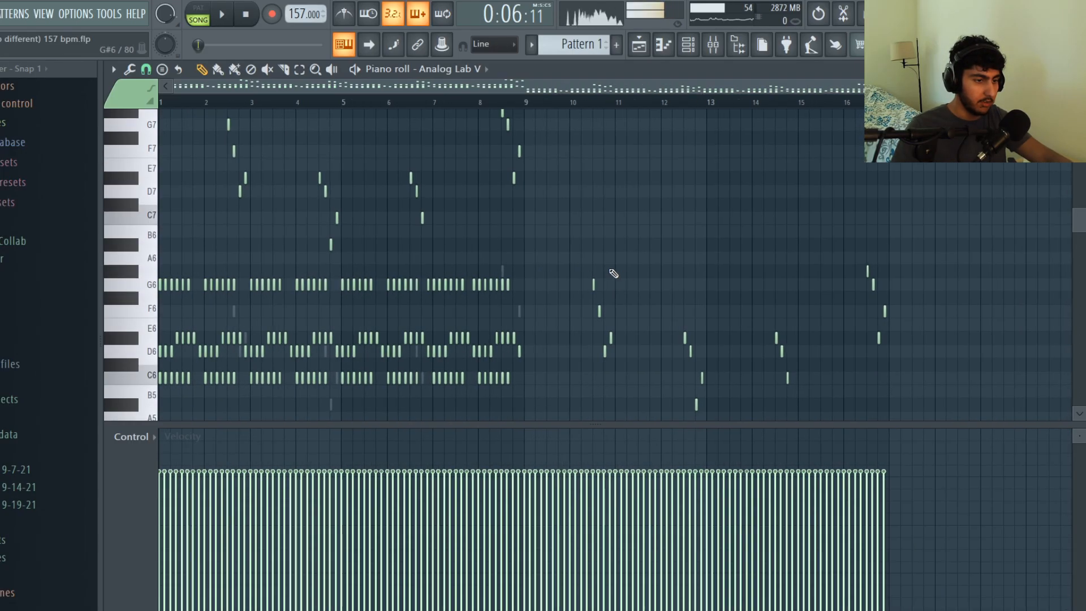
scroll(614, 274, down, 3)
drag(943, 400, 537, 104)
ctrl+click(667, 214)
scroll(486, 223, down, 1)
scroll(306, 233, up, 3)
scroll(305, 232, up, 2)
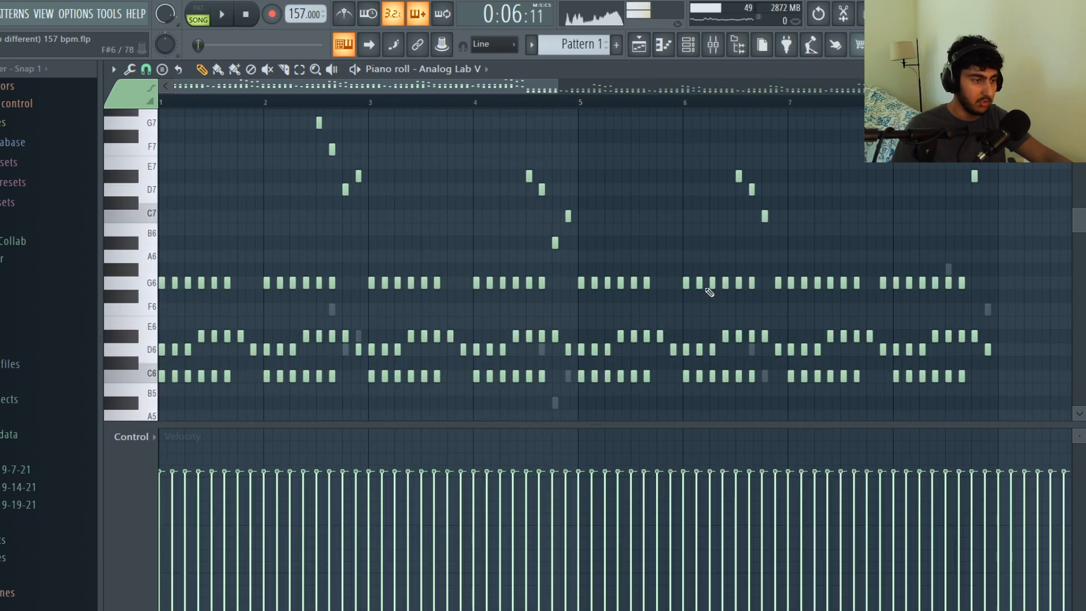
scroll(204, 209, down, 1)
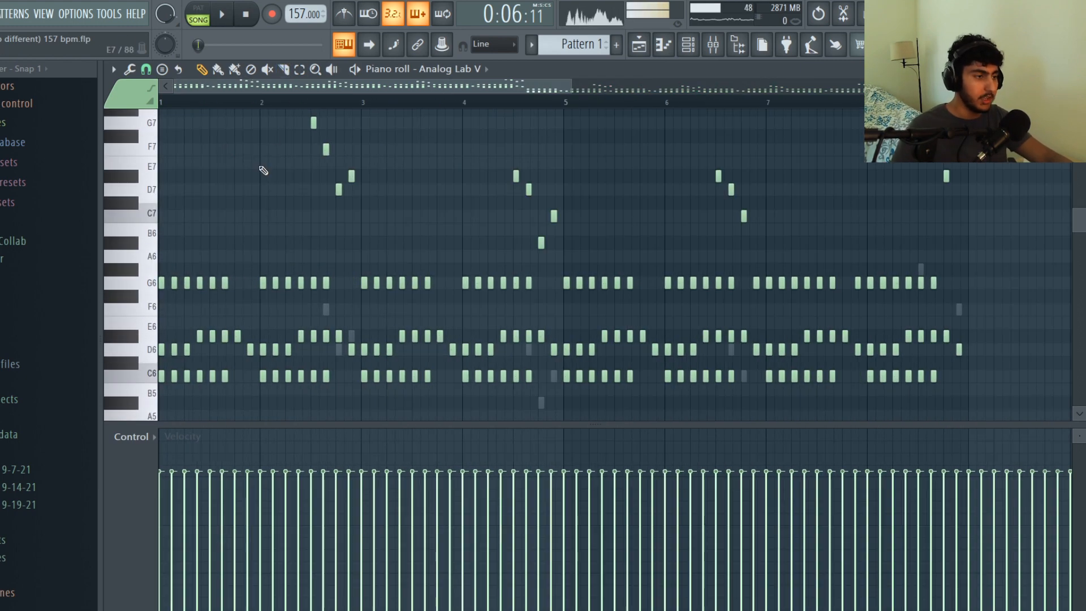
Select the repeated C6, D6, D#6 and G6 chord notes in bars 1 and 2 of the Analog Lab V melody.
scroll(300, 170, up, 1)
scroll(279, 170, down, 1)
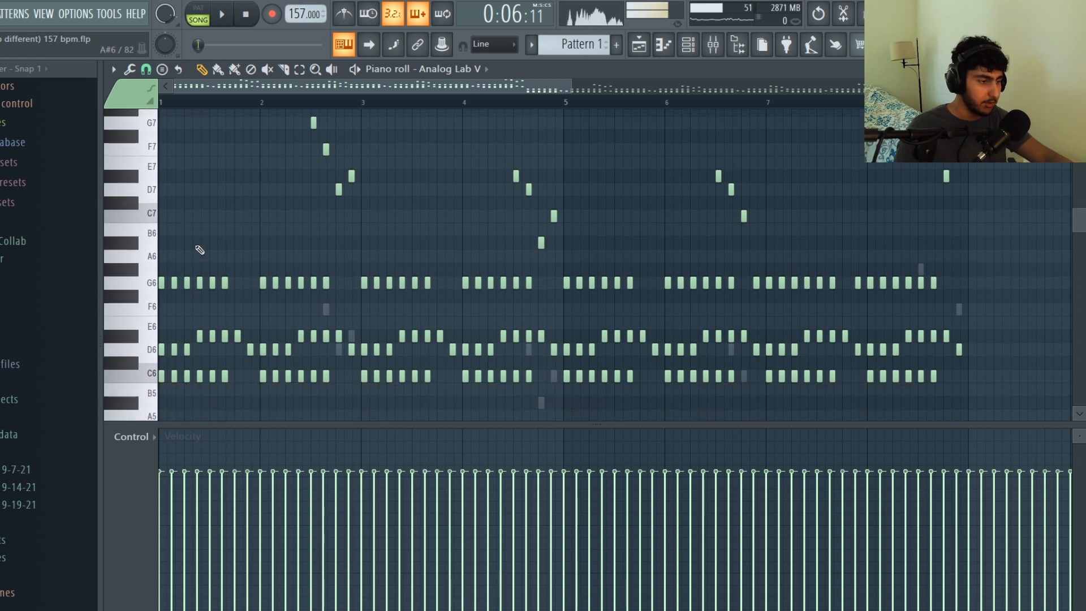
scroll(263, 110, up, 3)
drag(260, 106, 213, 101)
scroll(266, 297, down, 1)
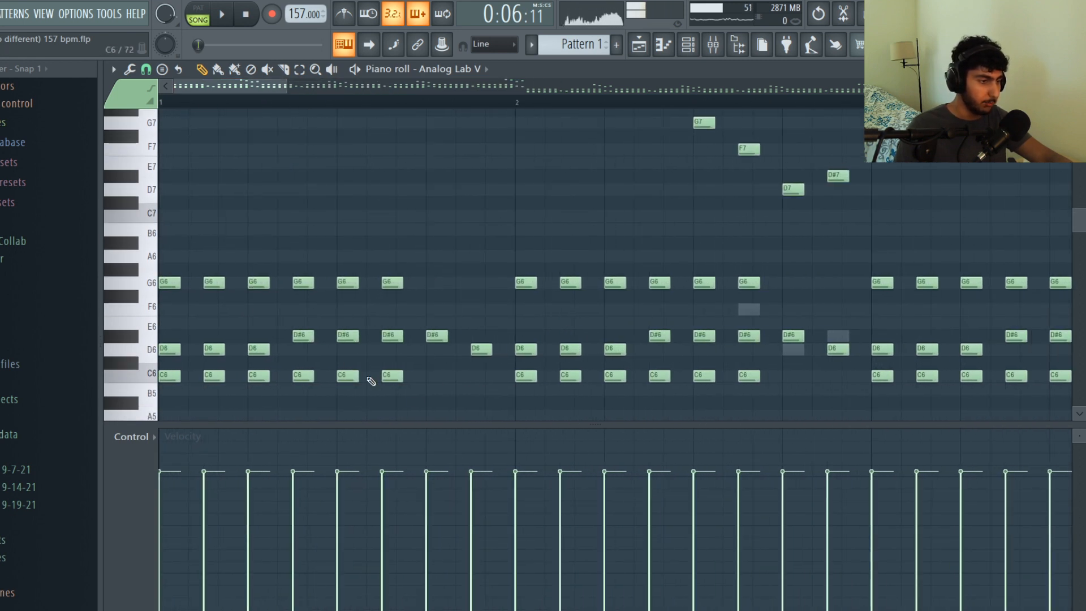
drag(337, 356, 159, 265)
drag(769, 397, 504, 256)
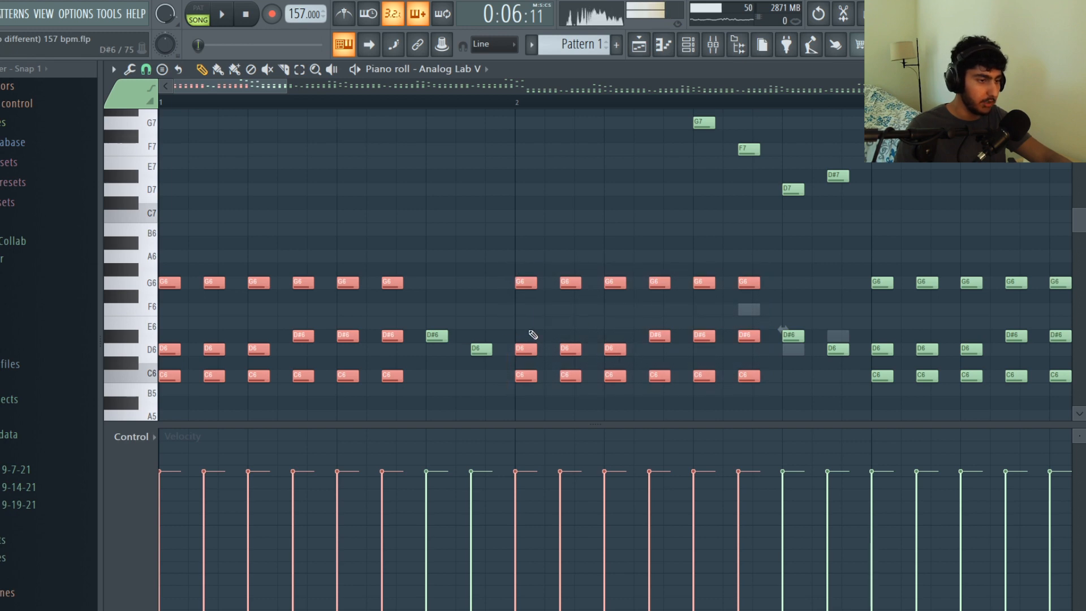
Select bar 1 of the Analog Lab V melody and play it in pattern mode.
drag(473, 457, 444, 195)
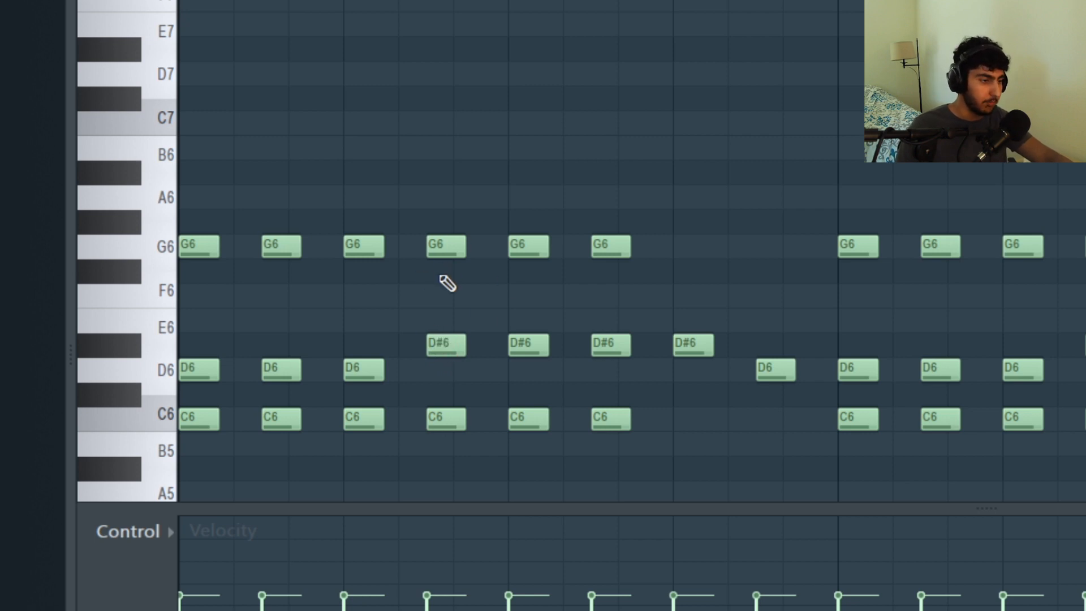
drag(411, 358, 181, 391)
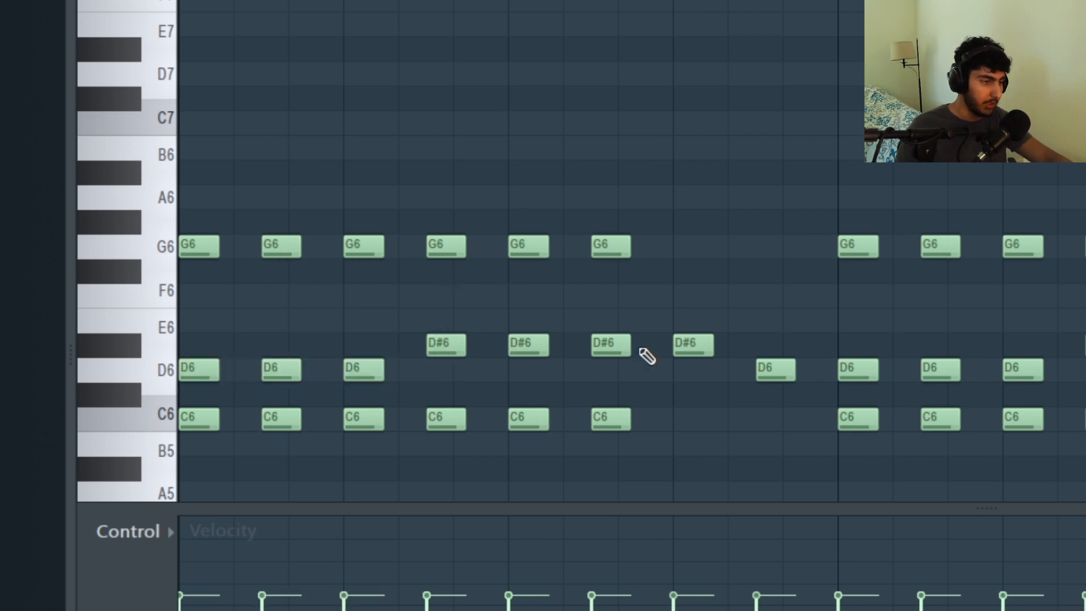
drag(542, 346, 220, 353)
drag(415, 365, 195, 360)
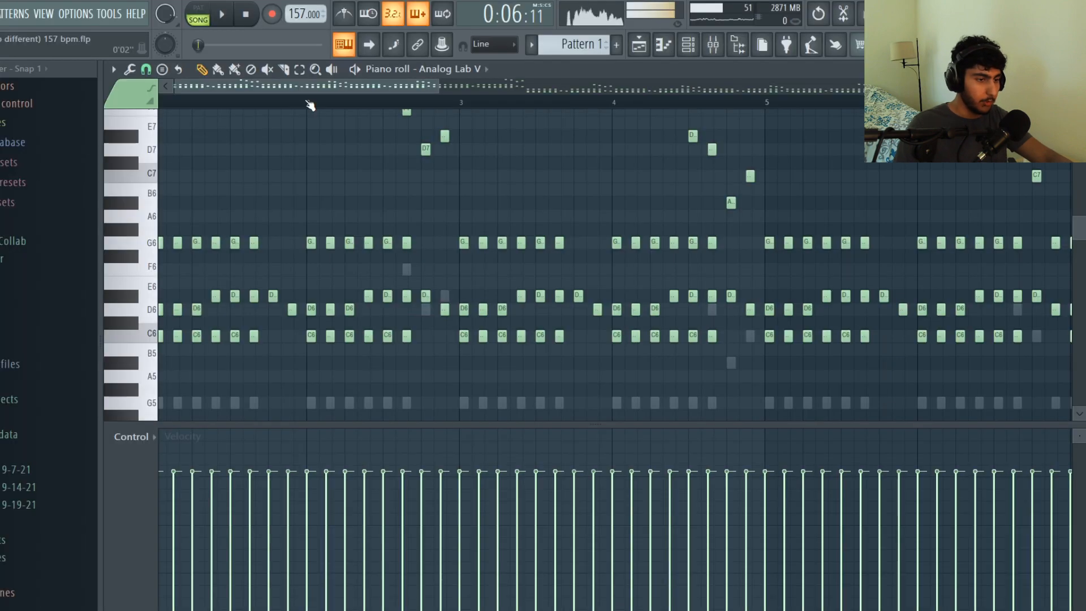
drag(308, 103, 165, 103)
scroll(197, 96, up, 4)
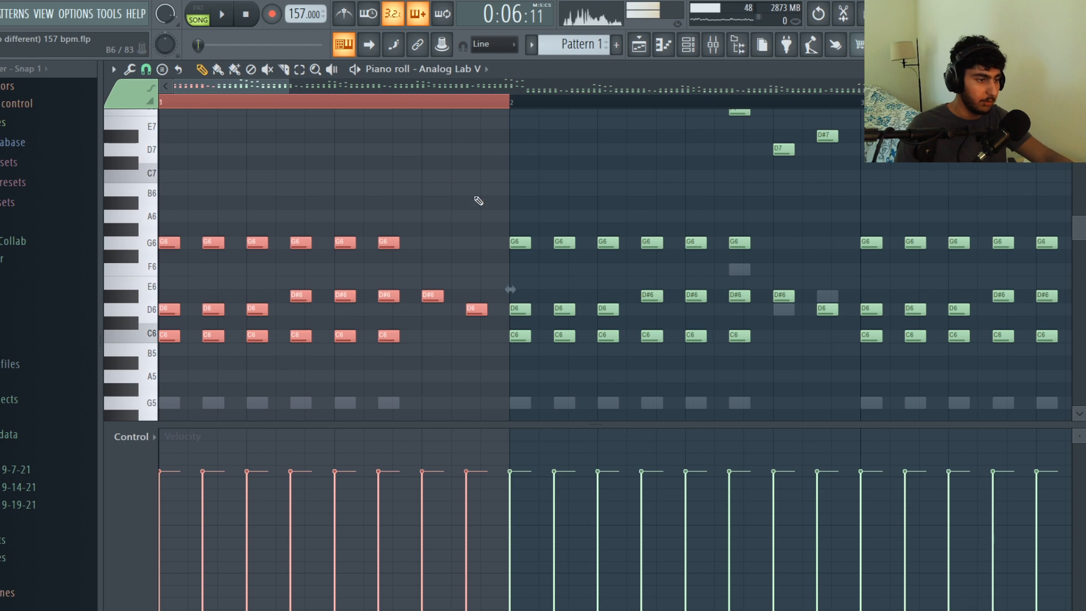
key(l)
key(space)
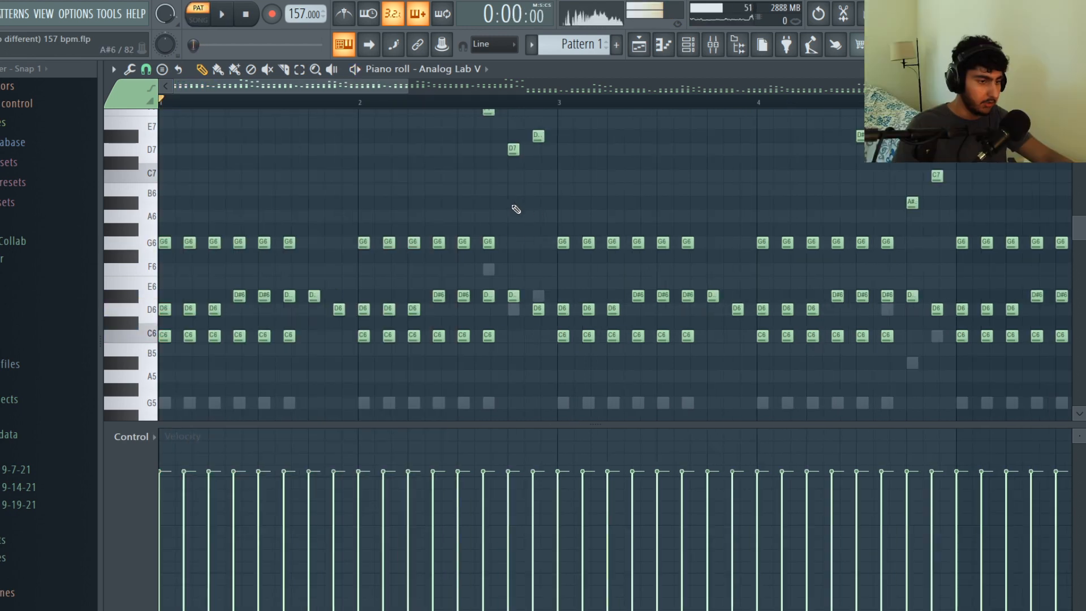
Examine and play the high melody notes above the chords and the octave-lower repeat from bar 9.
scroll(516, 209, down, 4)
drag(795, 355, 194, 211)
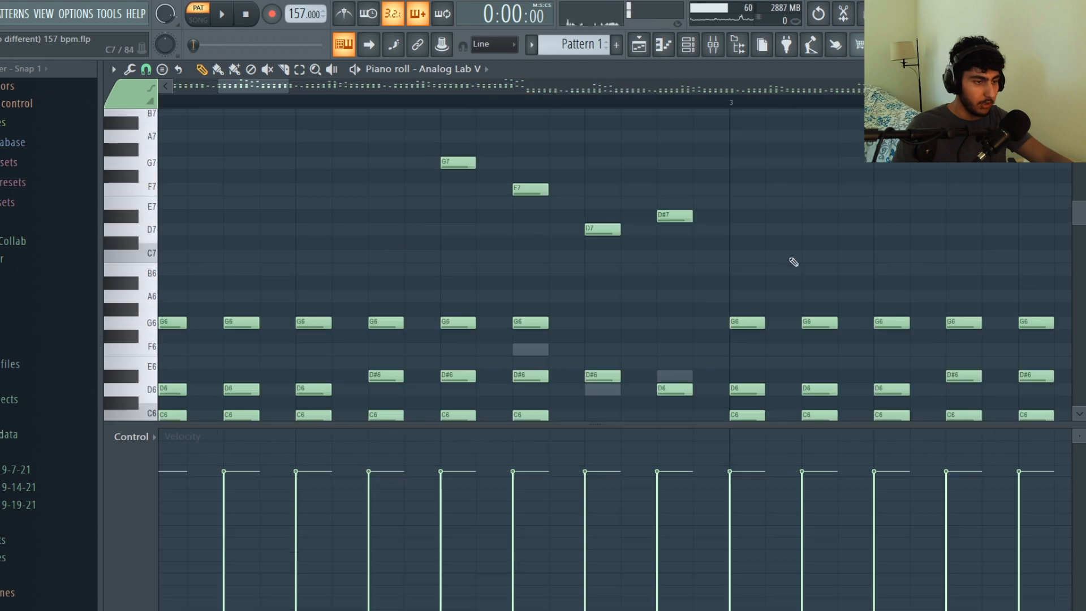
drag(786, 273, 430, 137)
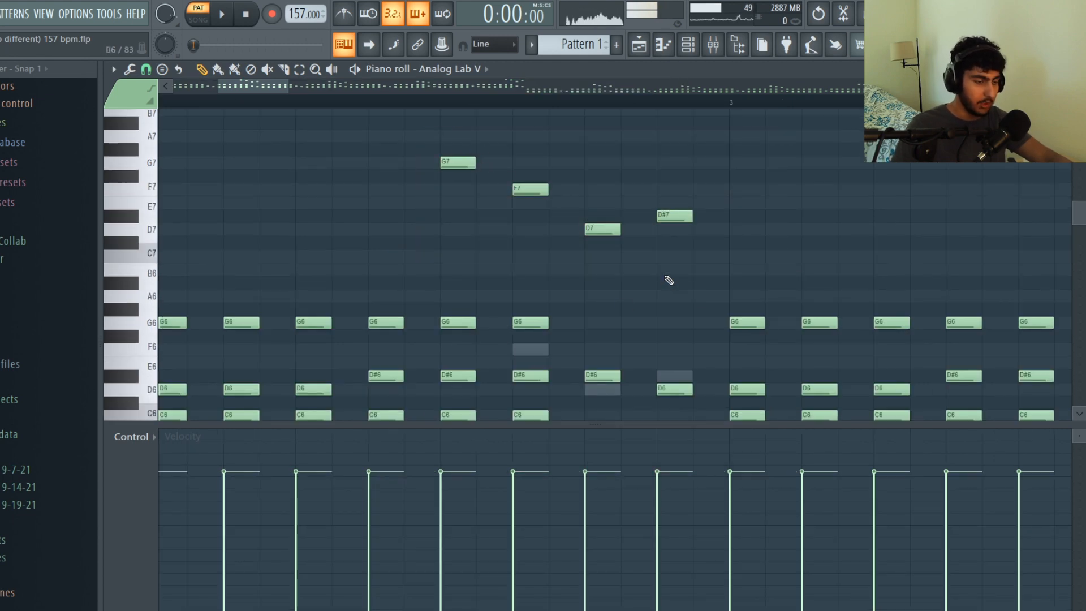
scroll(670, 280, down, 6)
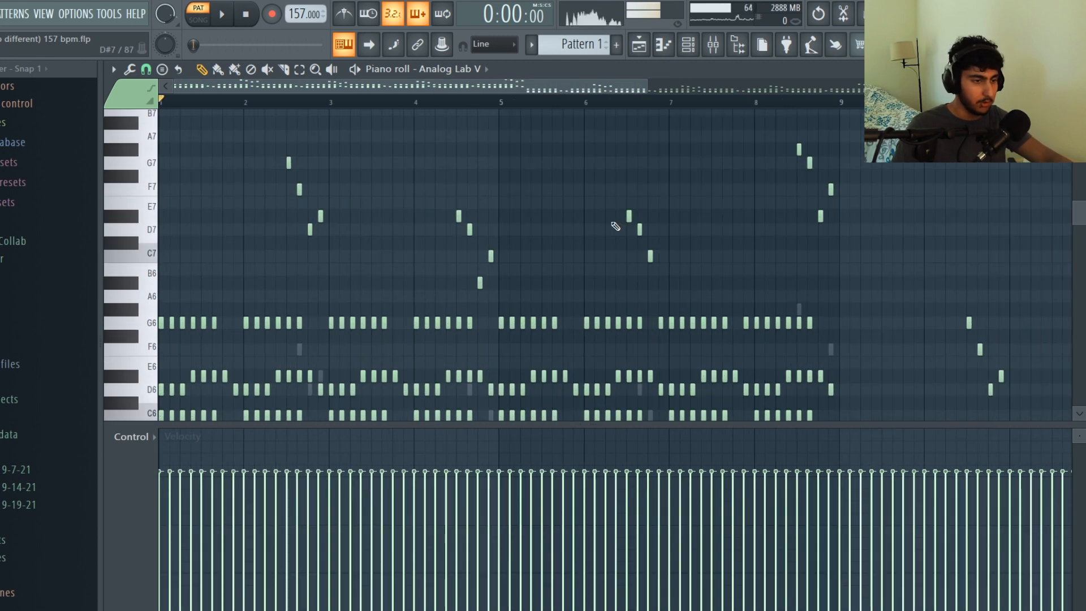
scroll(453, 194, up, 1)
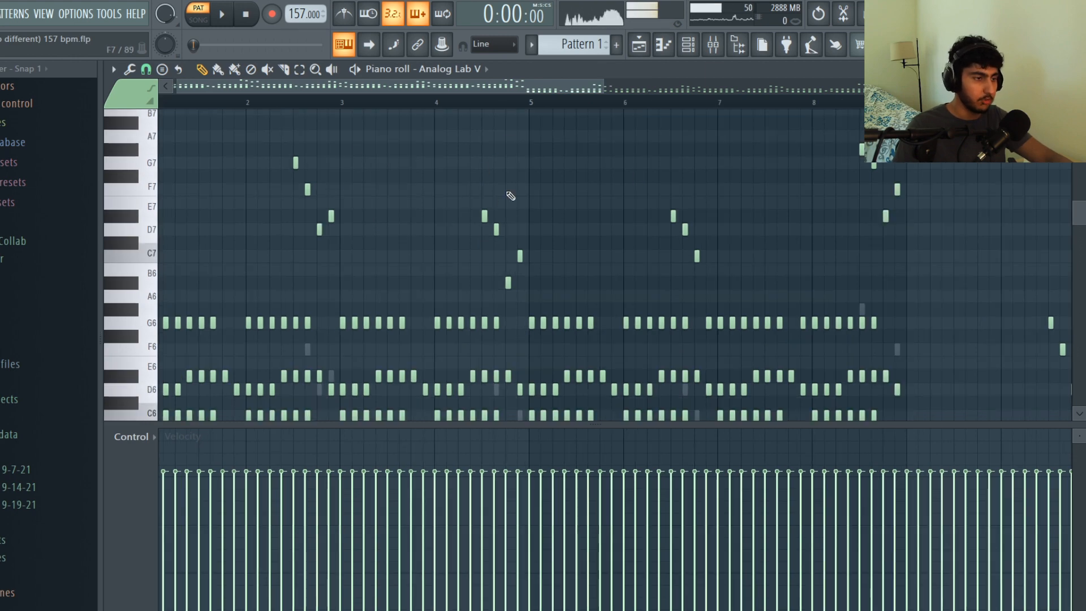
scroll(249, 174, up, 3)
drag(368, 90, 342, 91)
key(space)
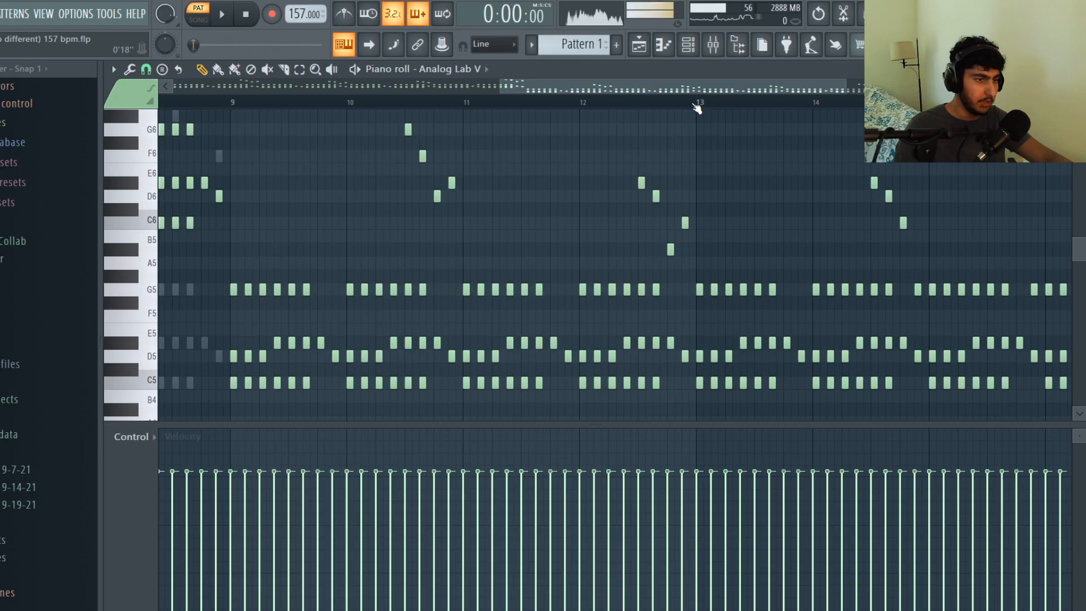
drag(665, 103, 216, 121)
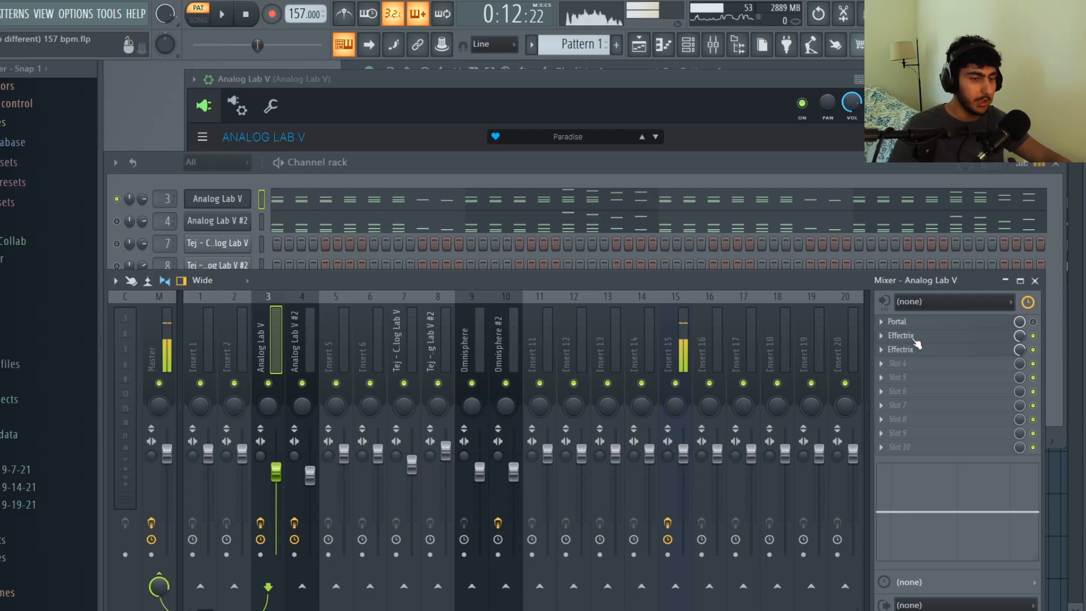
Open the Effectrix effect on the Analog Lab V mixer track to inspect its Glitchy Lead sequence.
click(922, 338)
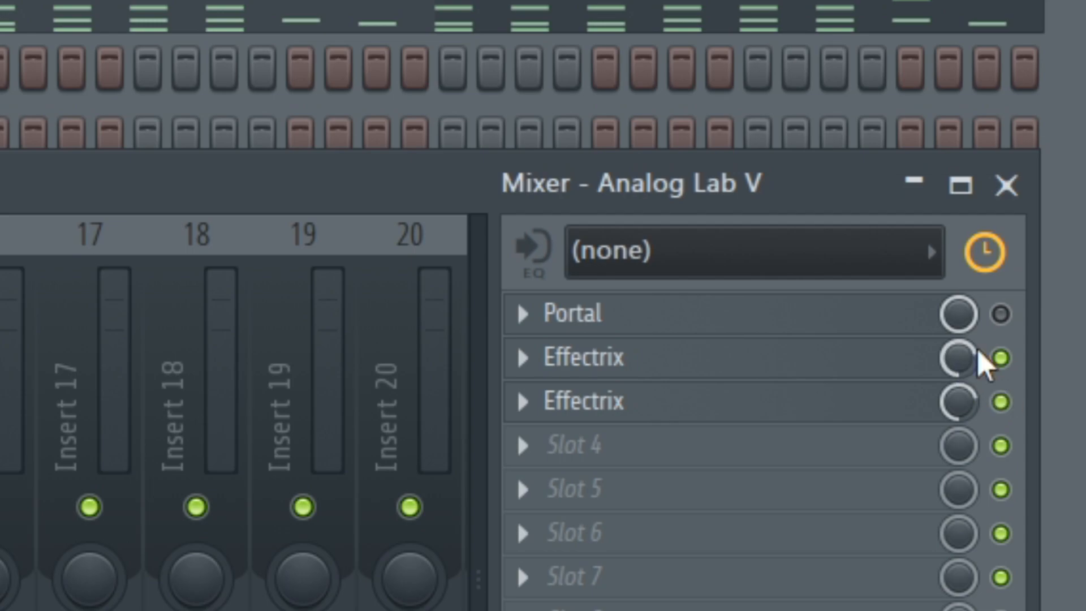
click(665, 403)
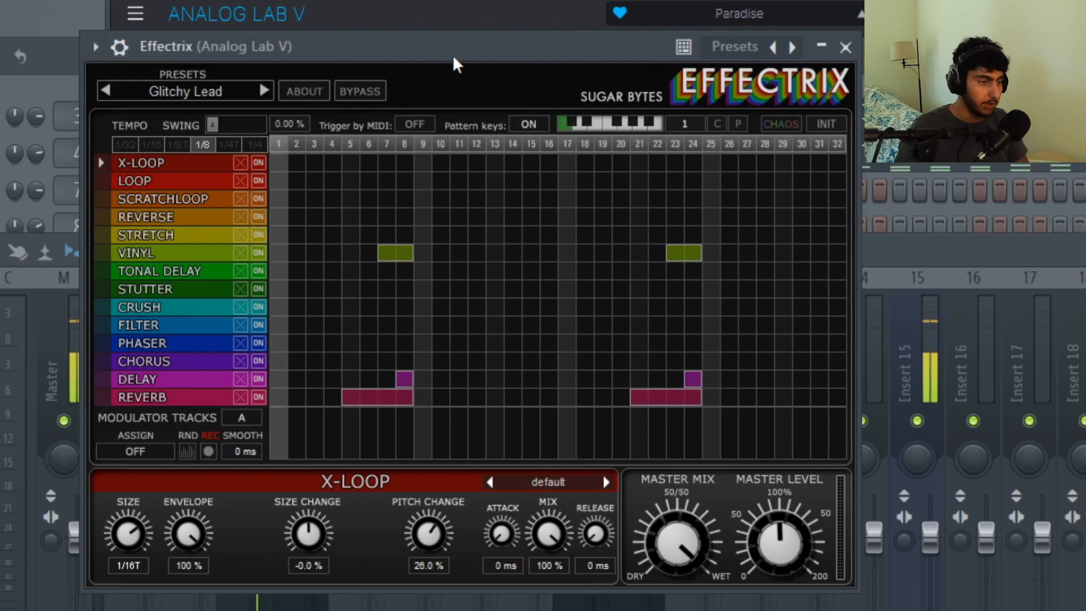
drag(453, 55, 457, 52)
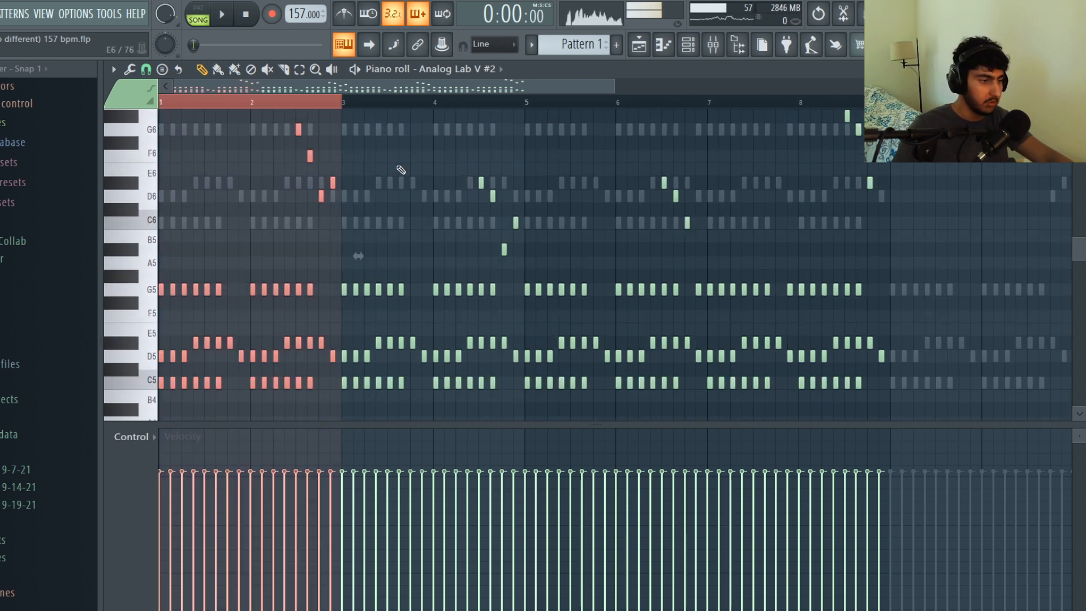
Play back the Analog Lab V #2 melody from its piano roll.
key(space)
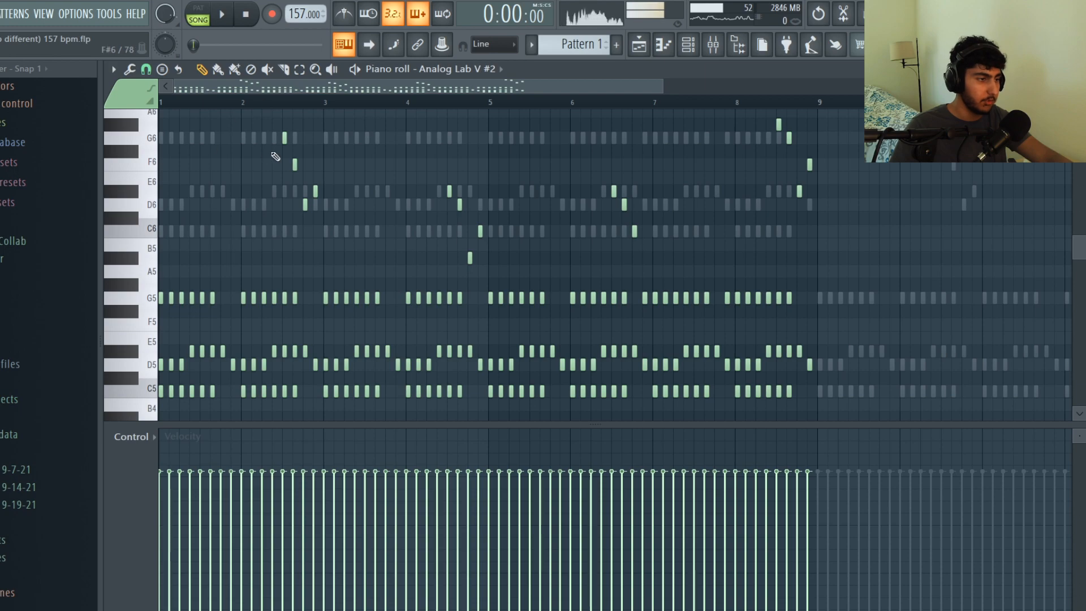
key(space)
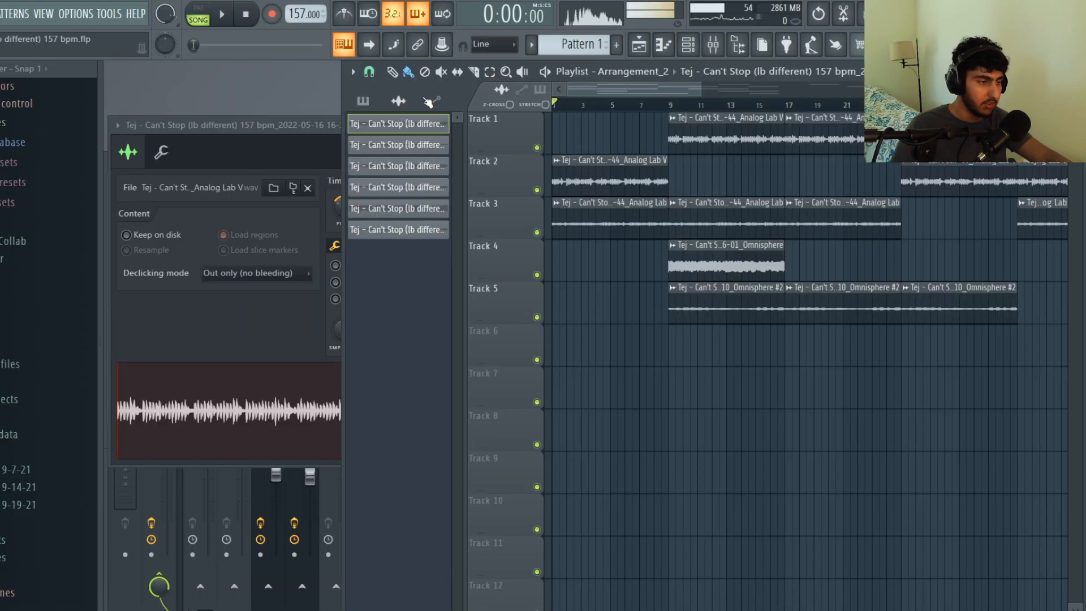
Inspect the BELL - Angels patch in Omnisphere #2 and play its melody from Pattern 2.
click(366, 100)
drag(737, 359, 711, 263)
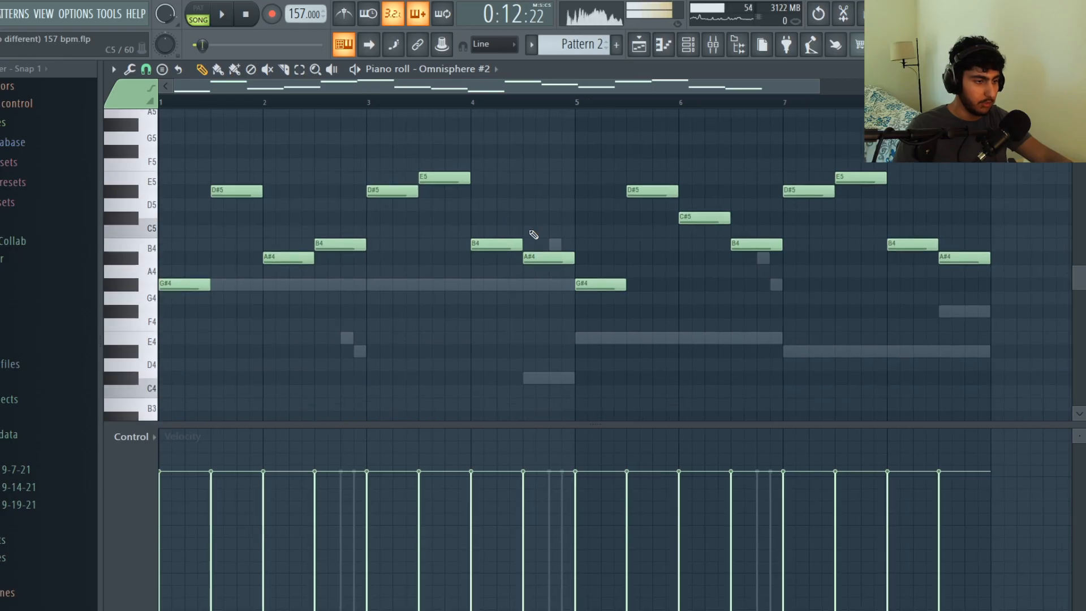
scroll(787, 184, up, 1)
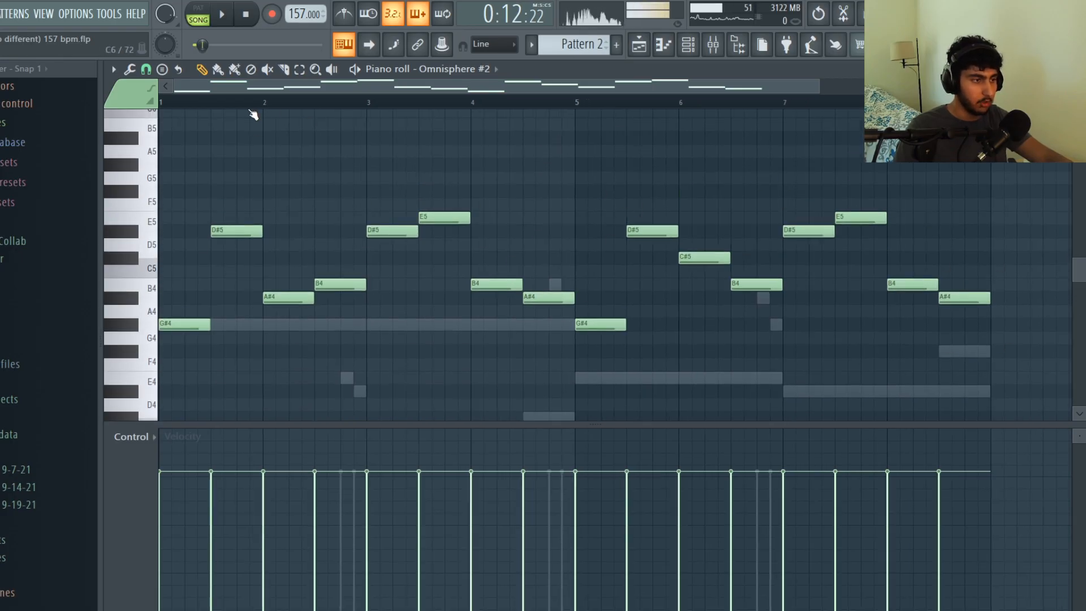
key(space)
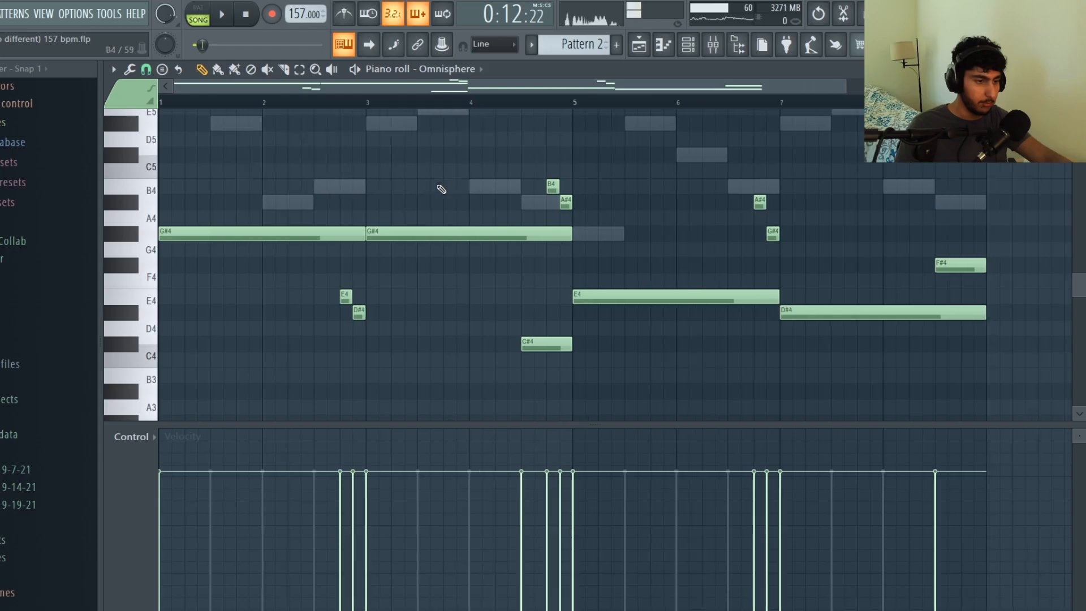
Examine the long notes and short fills of the Omnisphere part in Pattern 2 and play them.
scroll(858, 279, down, 1)
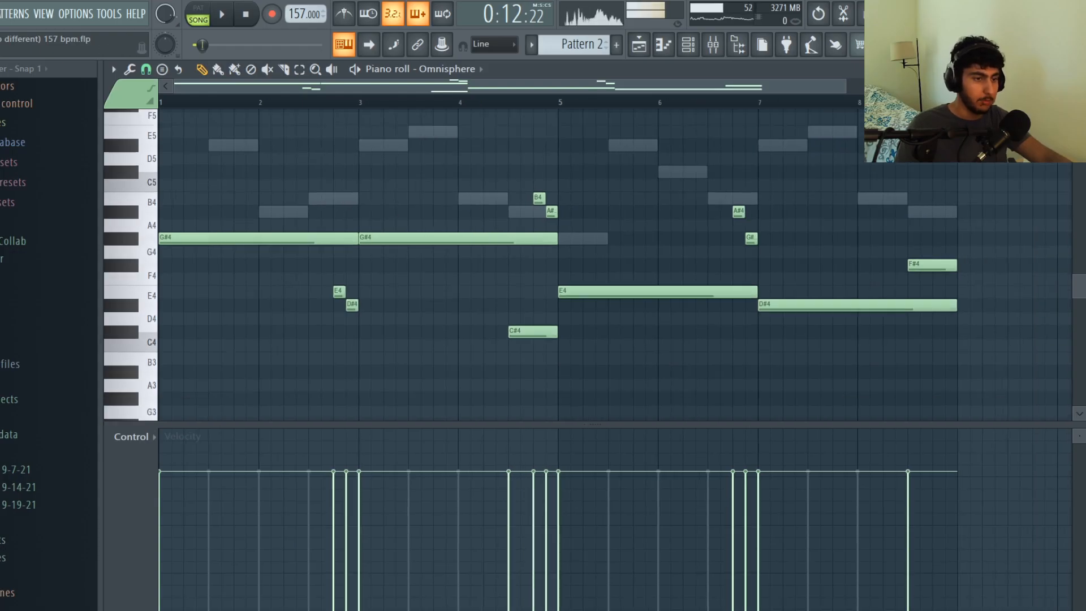
scroll(858, 279, down, 1)
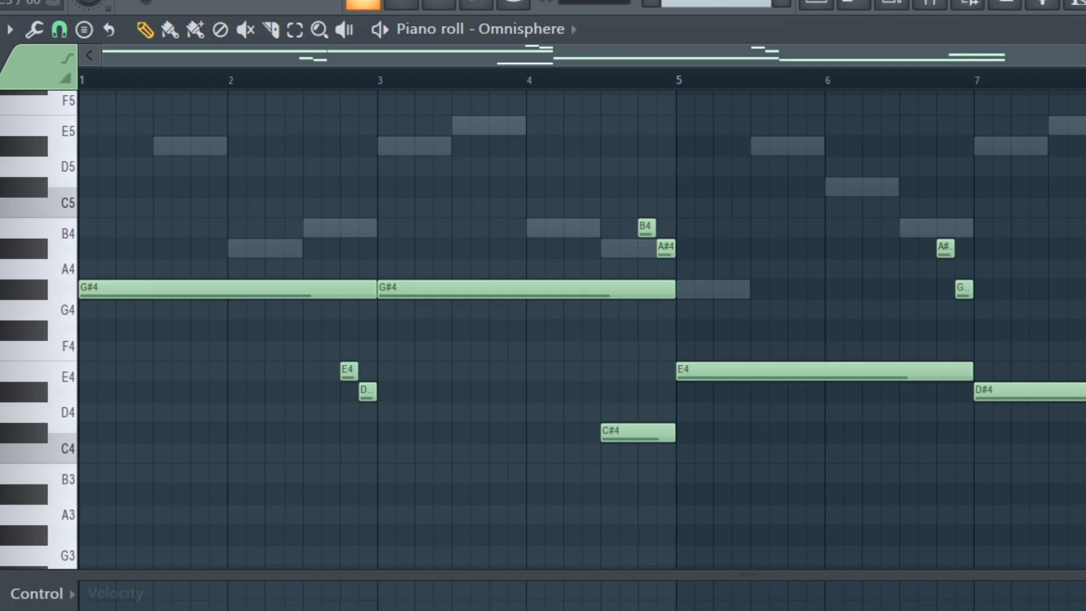
key(space)
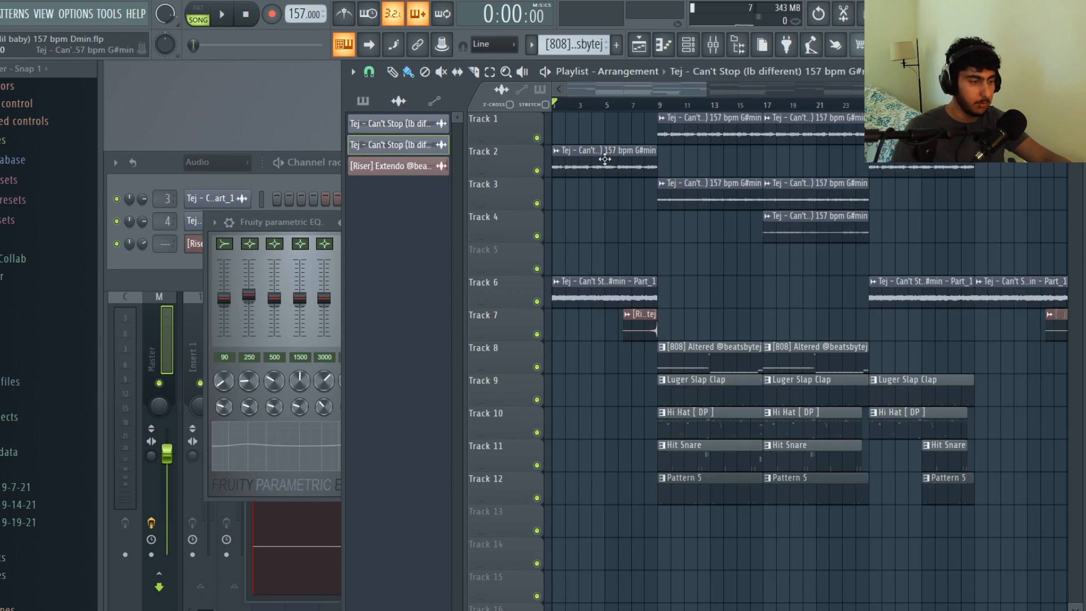
Open the sample settings of the Track 2 and Track 6 audio clips to check their pitch and time stretching.
double_click(605, 159)
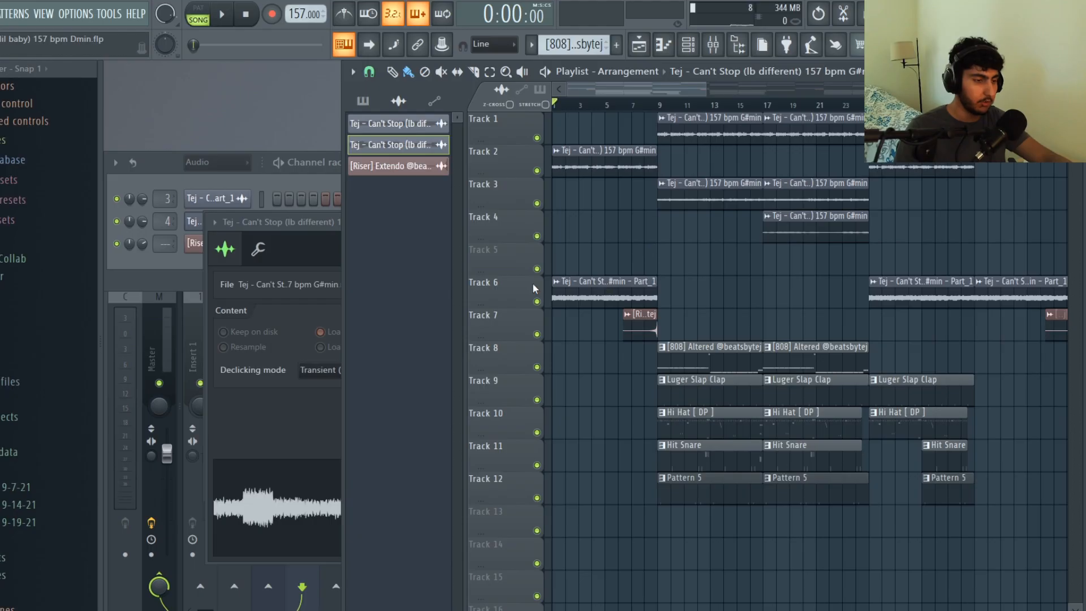
double_click(648, 286)
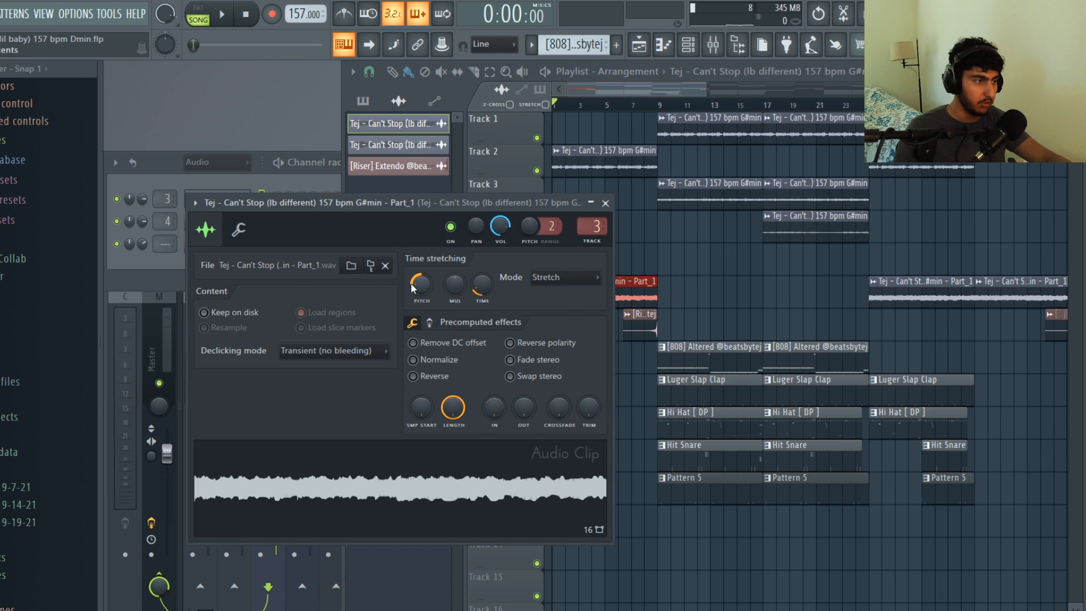
click(717, 289)
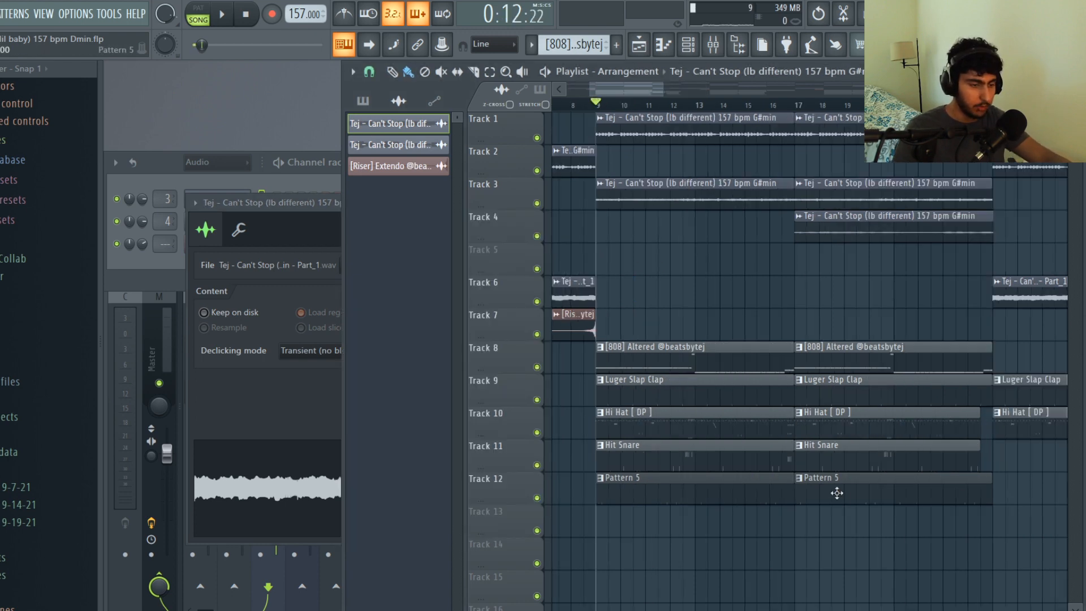
Point out the drum patterns in the playlist and mark bars 9 to 17 on the timeline.
drag(884, 523, 741, 362)
ctrl+click(742, 305)
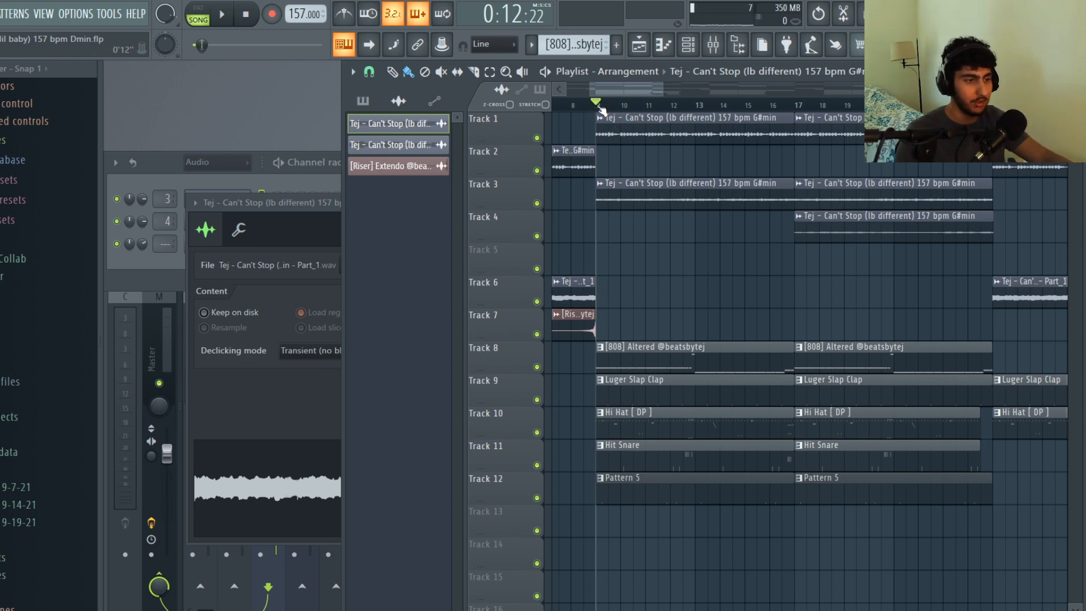
drag(600, 107, 793, 106)
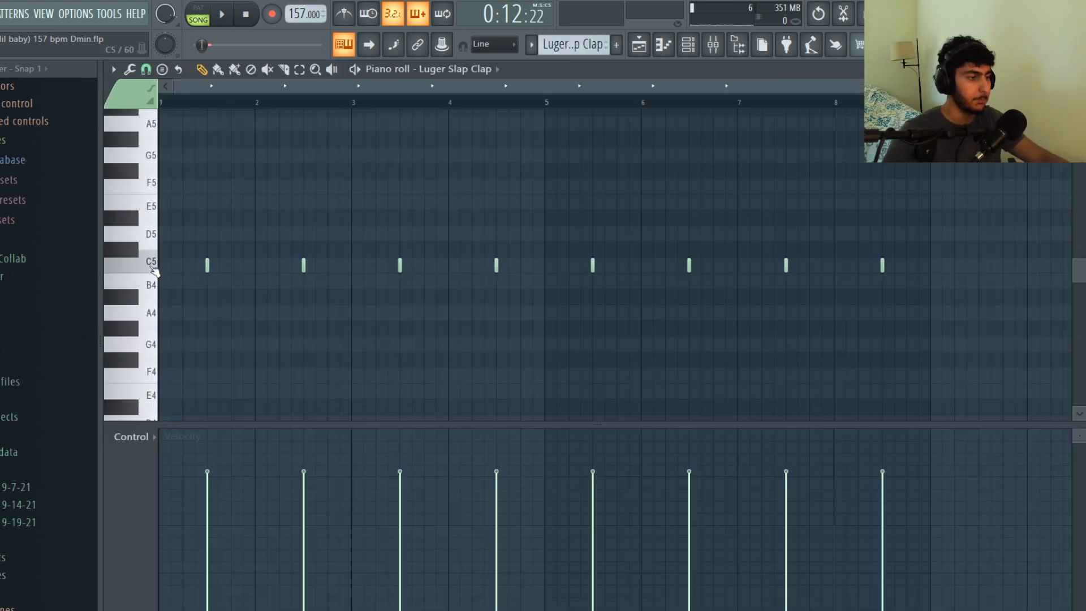
Examine the Luger Slap Clap notes on C5 in the piano roll and play the clap pattern.
drag(921, 314, 161, 204)
ctrl+click(699, 222)
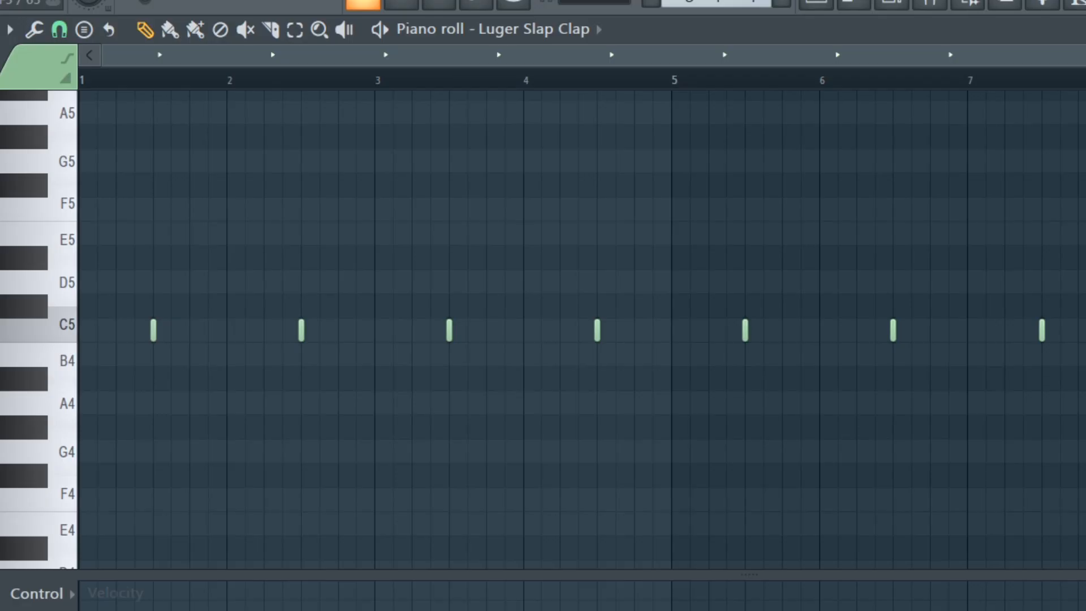
key(space)
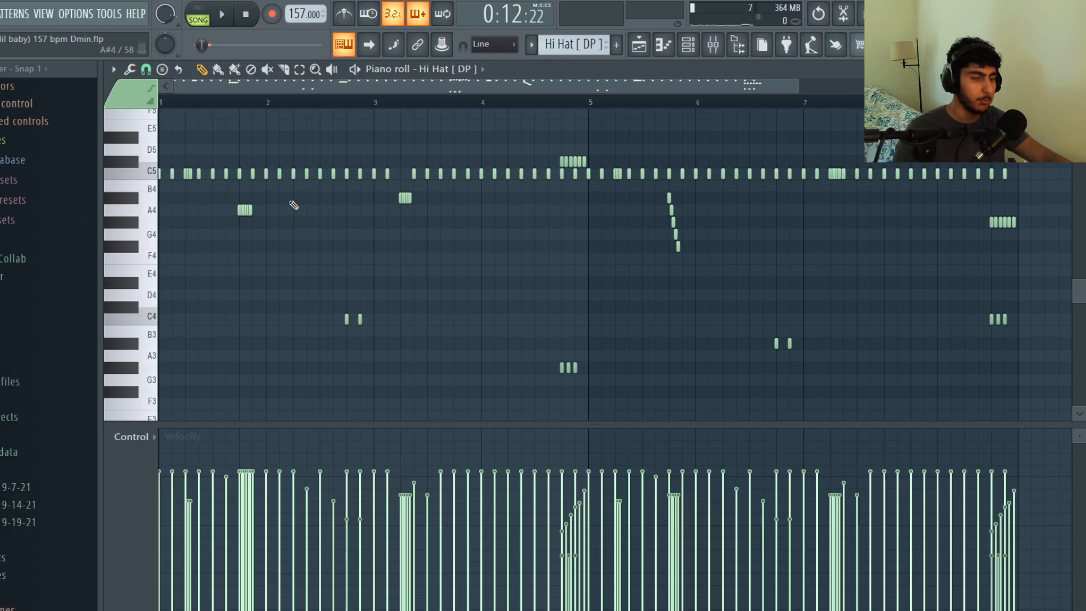
Examine the hi-hat pattern in the piano roll, highlighting the steady C5 hits and the pitched rolls and hits below them.
scroll(374, 174, down, 2)
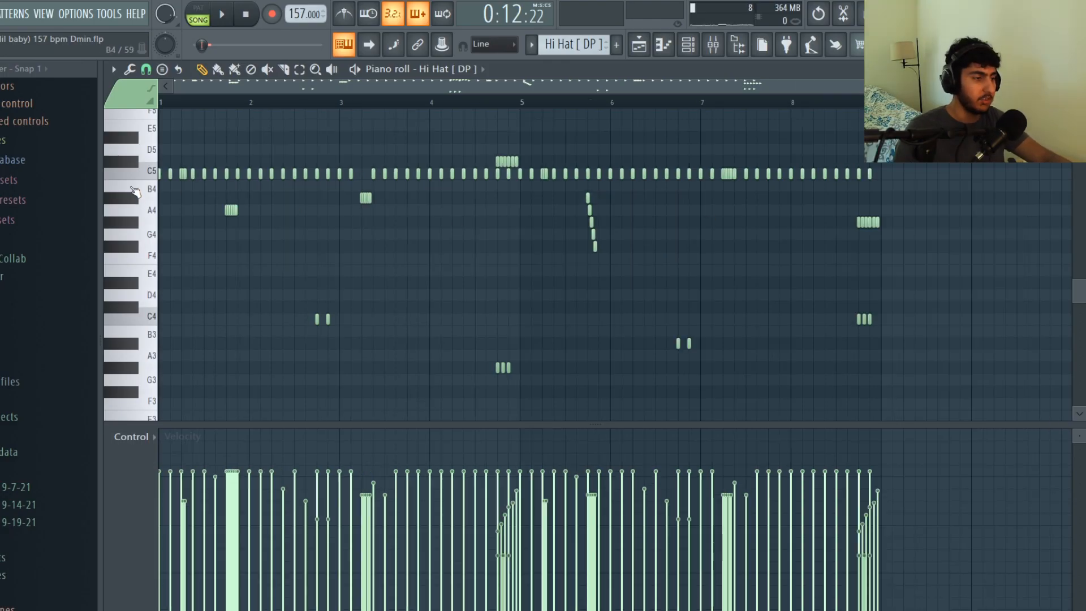
double_click(154, 177)
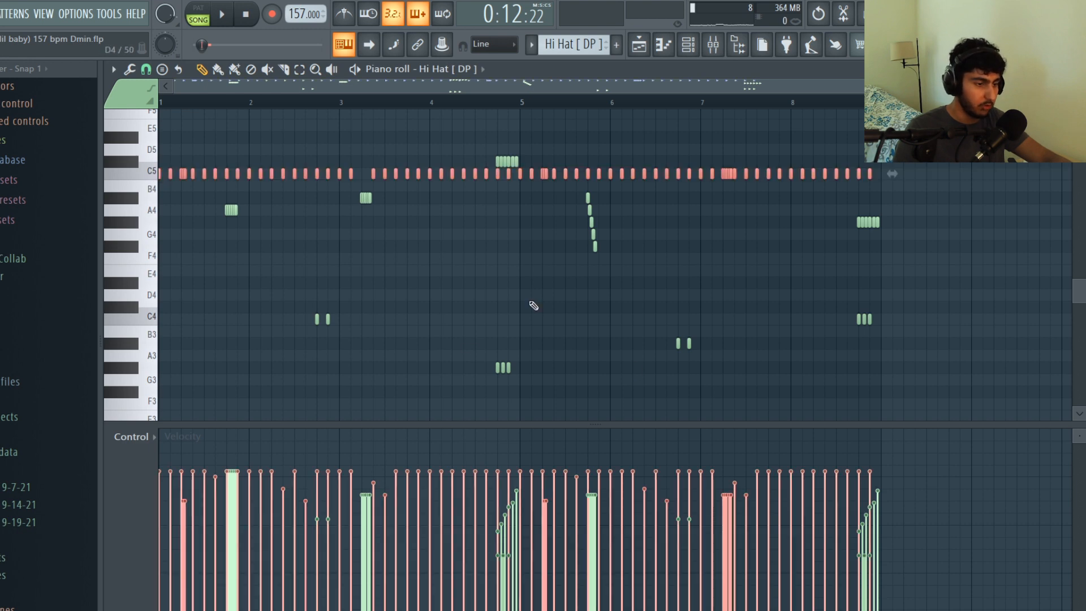
ctrl+click(418, 294)
drag(915, 384, 197, 205)
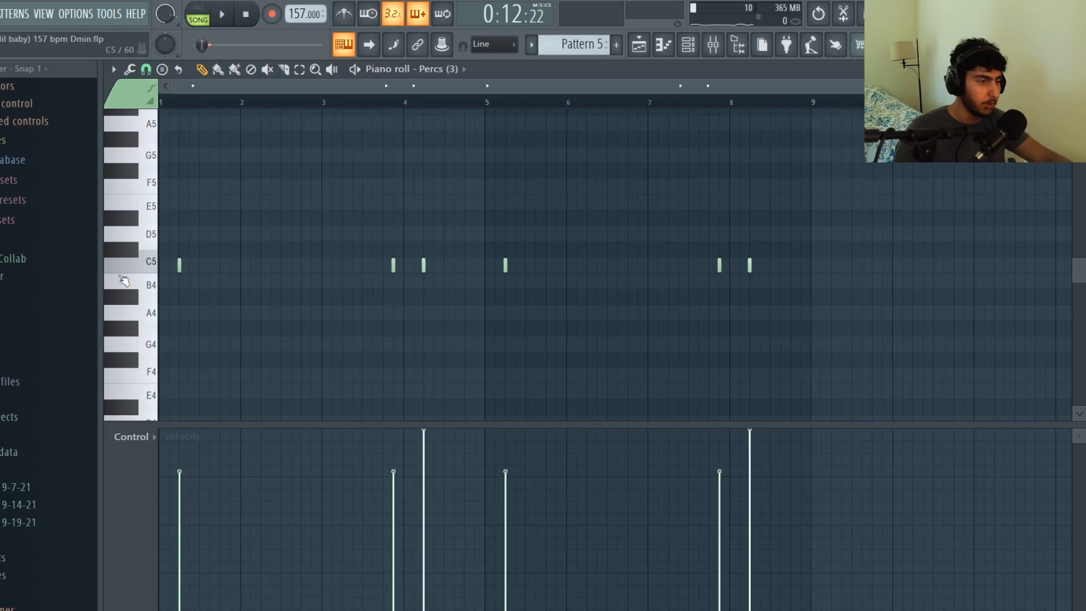
Highlight the C5 hits of the Percs (3) part in Pattern 5 and play the pattern.
drag(899, 333, 170, 201)
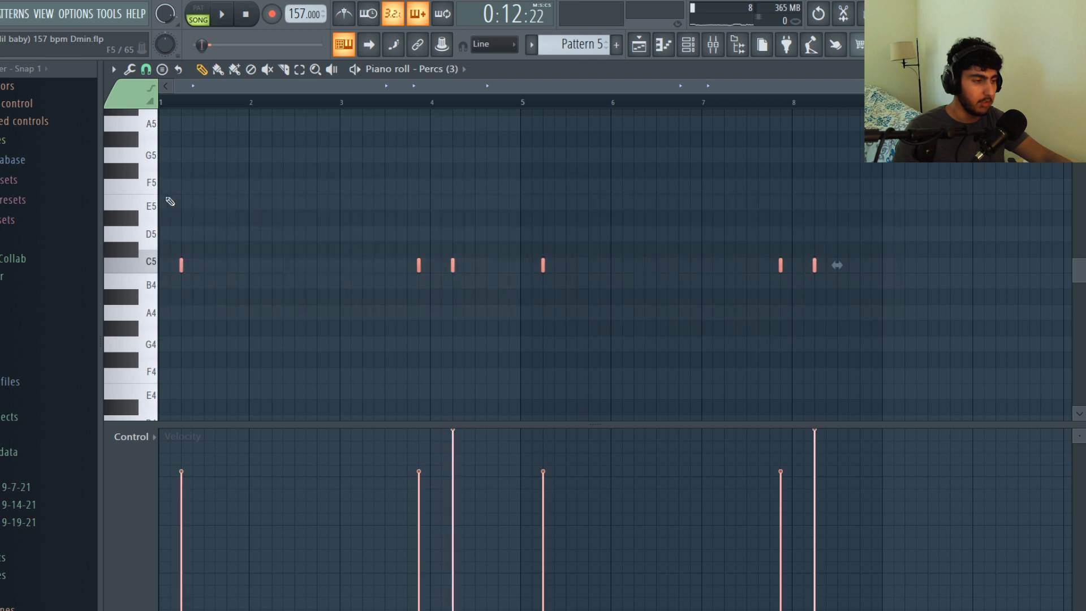
key(ctrl+d)
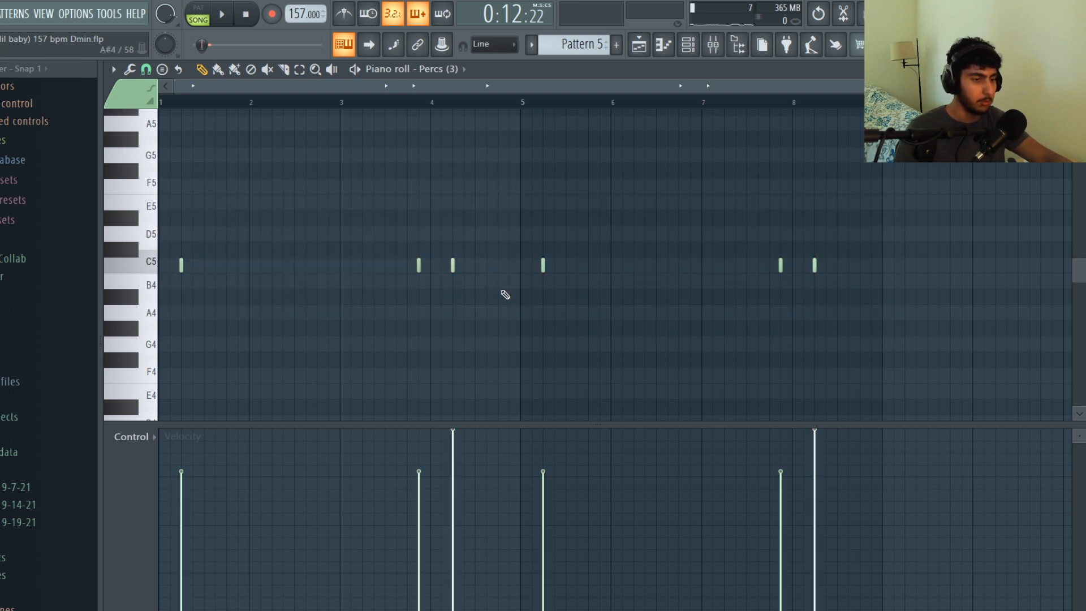
scroll(813, 345, up, 1)
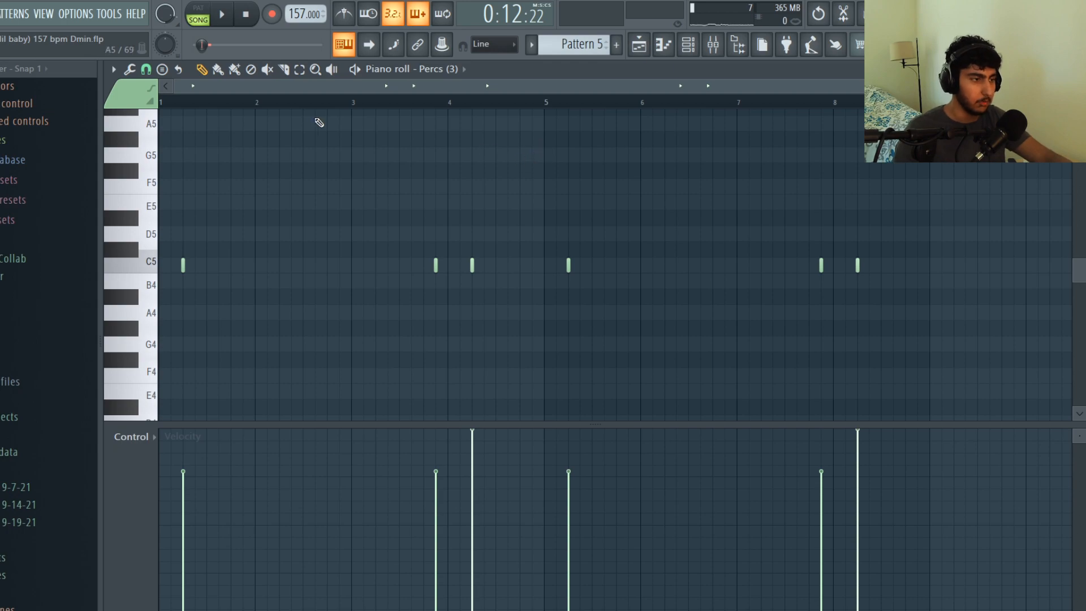
key(space)
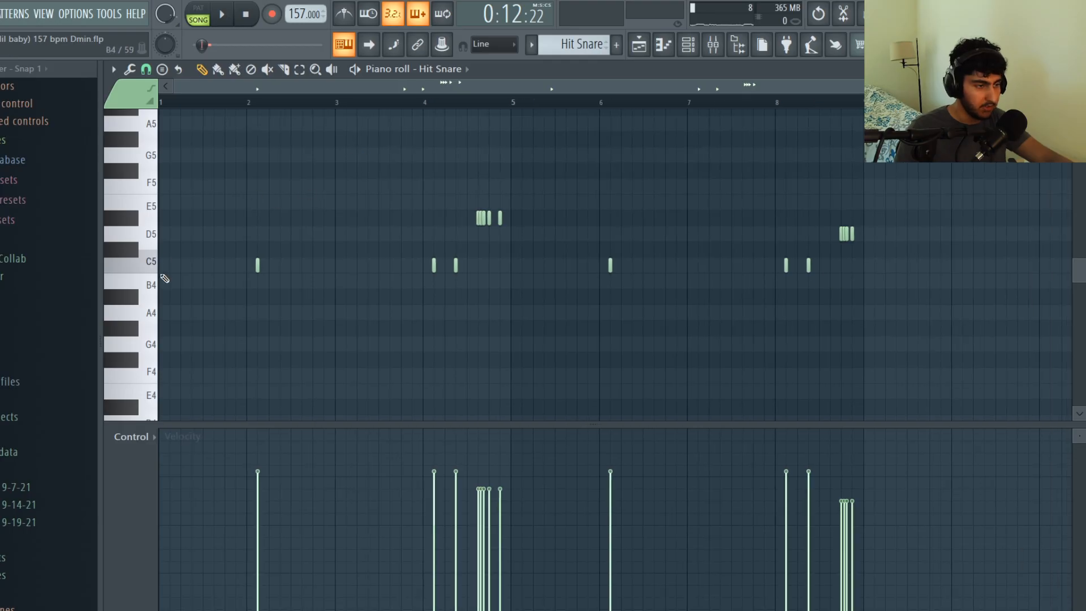
Examine the Hit Snare pattern, highlighting its C5 hits and the higher-pitched rolls, with a close look at the roll before bar 5.
drag(837, 268, 182, 268)
right_click(536, 357)
drag(888, 239, 453, 178)
scroll(943, 264, up, 5)
scroll(711, 262, down, 4)
scroll(250, 213, up, 5)
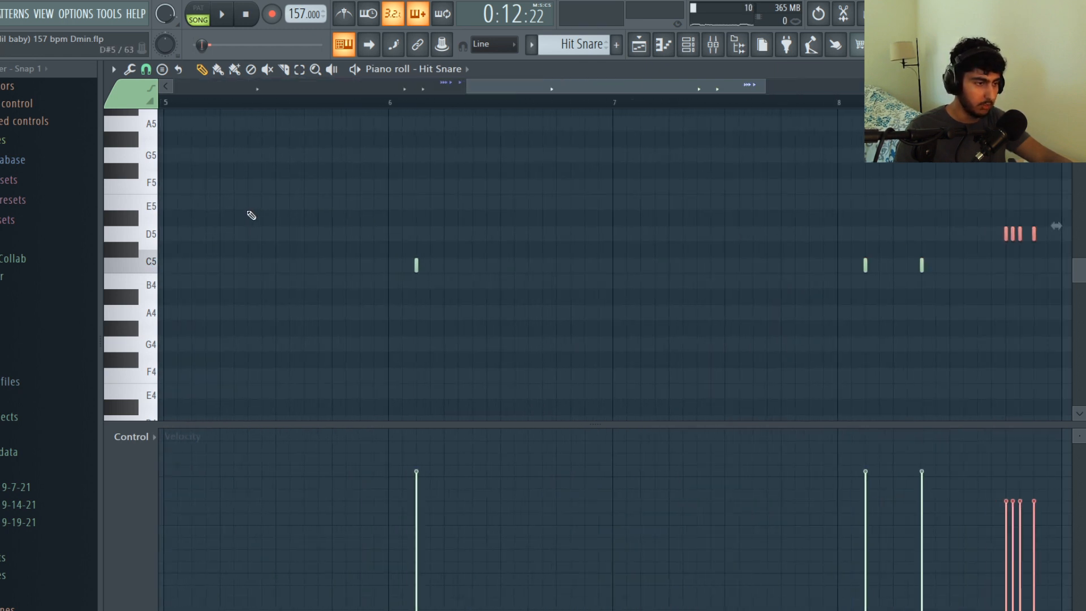
right_click(646, 293)
scroll(646, 293, down, 5)
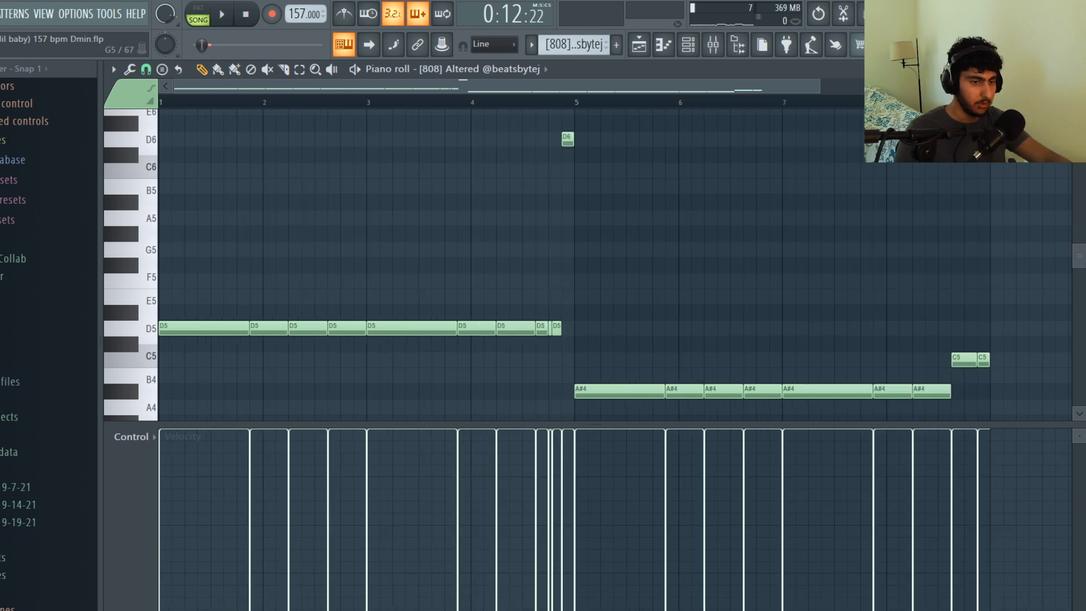
Examine the full note range of the Altered 808 pattern in the piano roll and highlight all of its notes.
drag(1081, 261, 1081, 261)
scroll(899, 331, down, 1)
scroll(962, 344, up, 1)
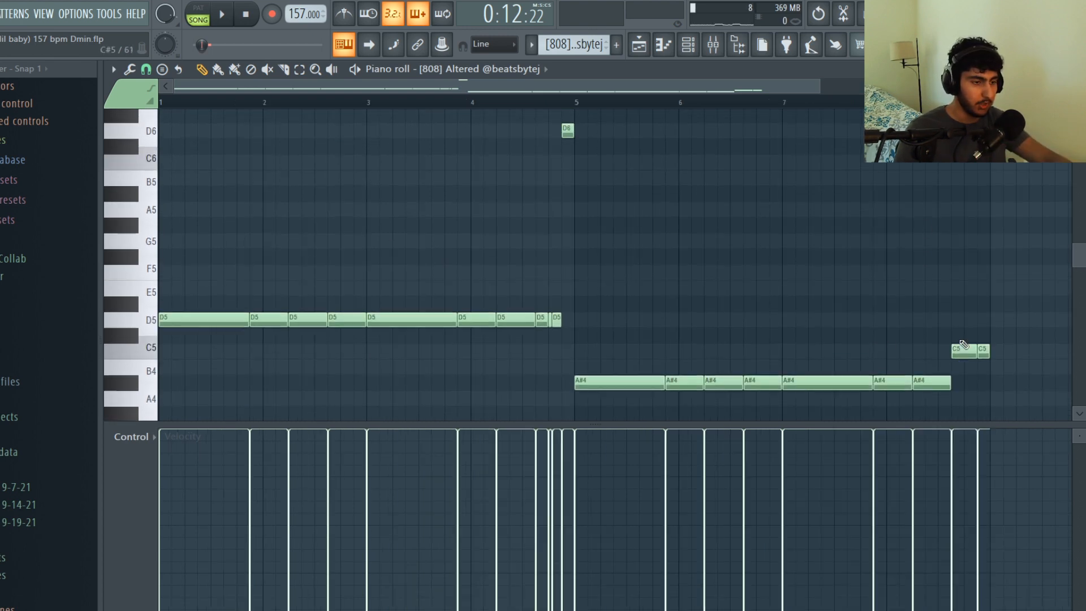
drag(1016, 402, 160, 132)
ctrl+click(371, 176)
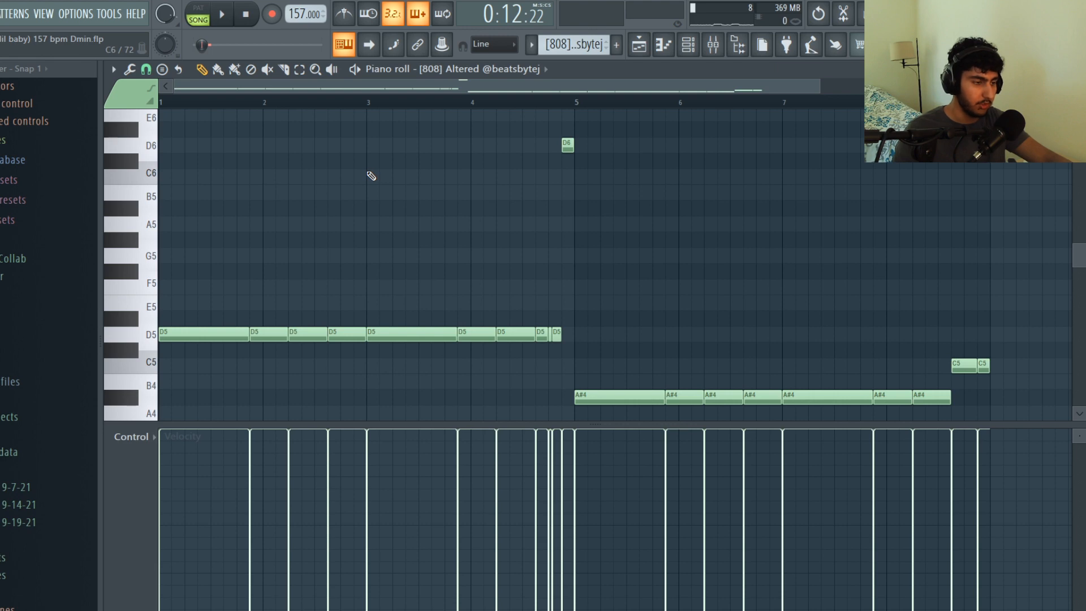
Highlight the 808's D5 notes in bars 1 to 4 and its A#4 and C5 notes from bar 5 on.
drag(656, 353, 158, 311)
ctrl+click(705, 302)
scroll(905, 338, down, 3)
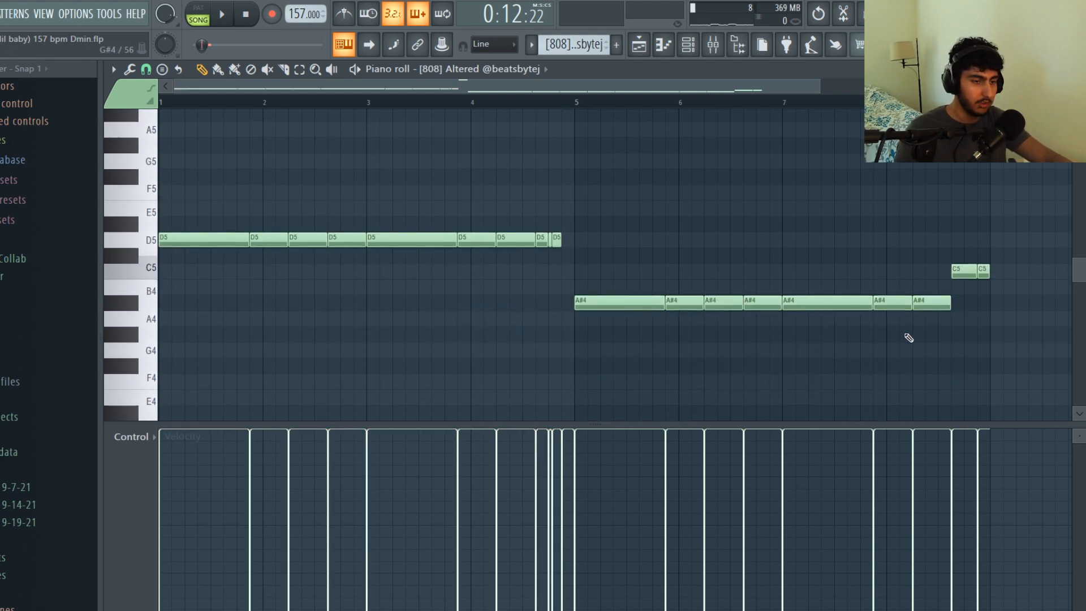
drag(1010, 343, 632, 237)
scroll(643, 303, up, 1)
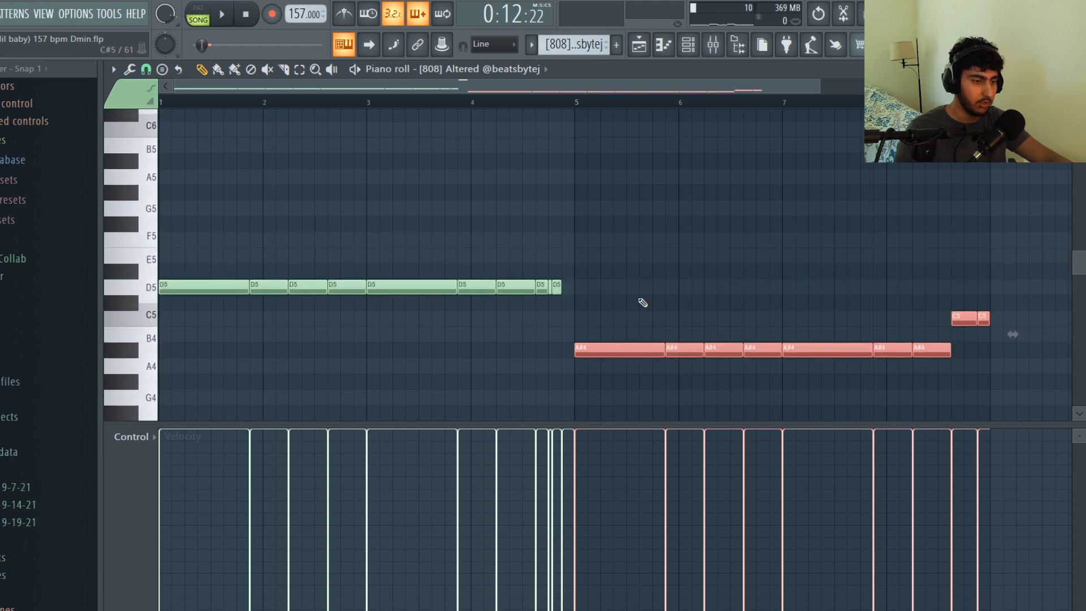
scroll(522, 195, down, 1)
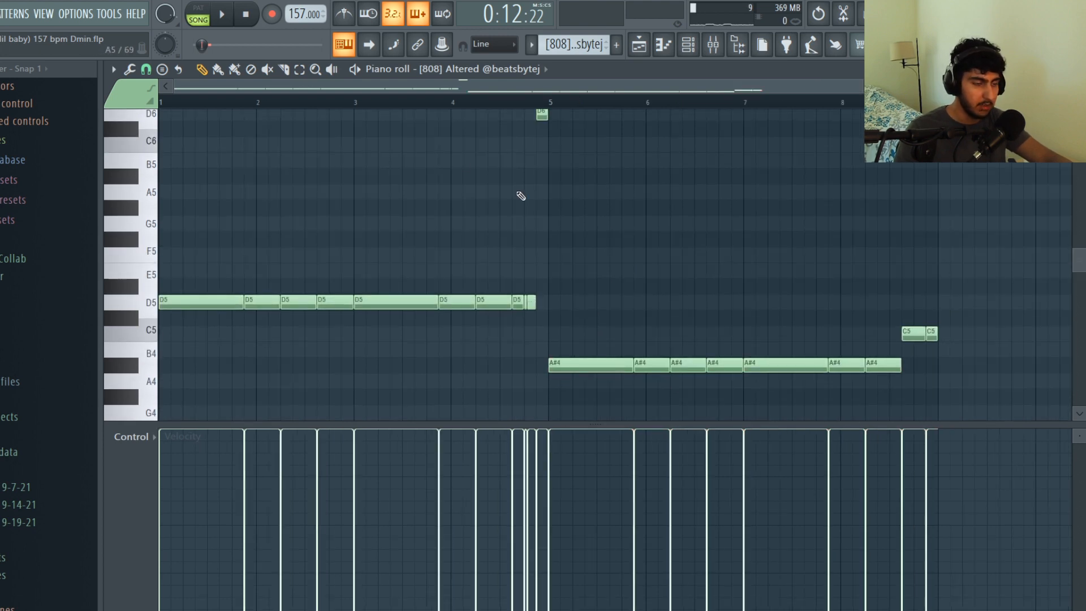
Highlight the 808 fill just before bar 5, made of two short D5 notes and the D6 note.
drag(1085, 261, 1084, 255)
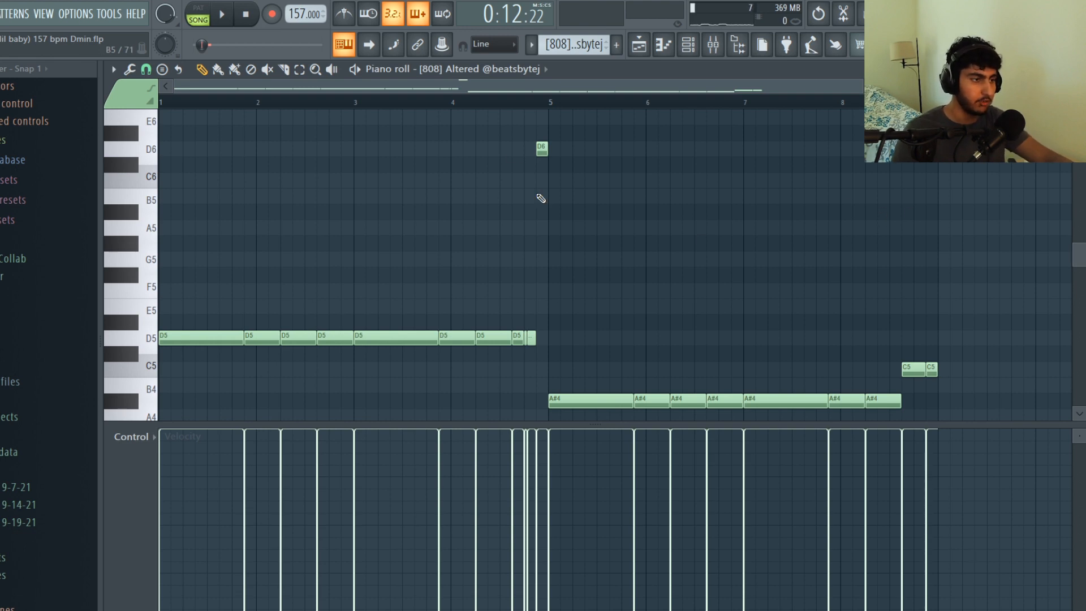
scroll(541, 198, up, 4)
drag(638, 356, 470, 126)
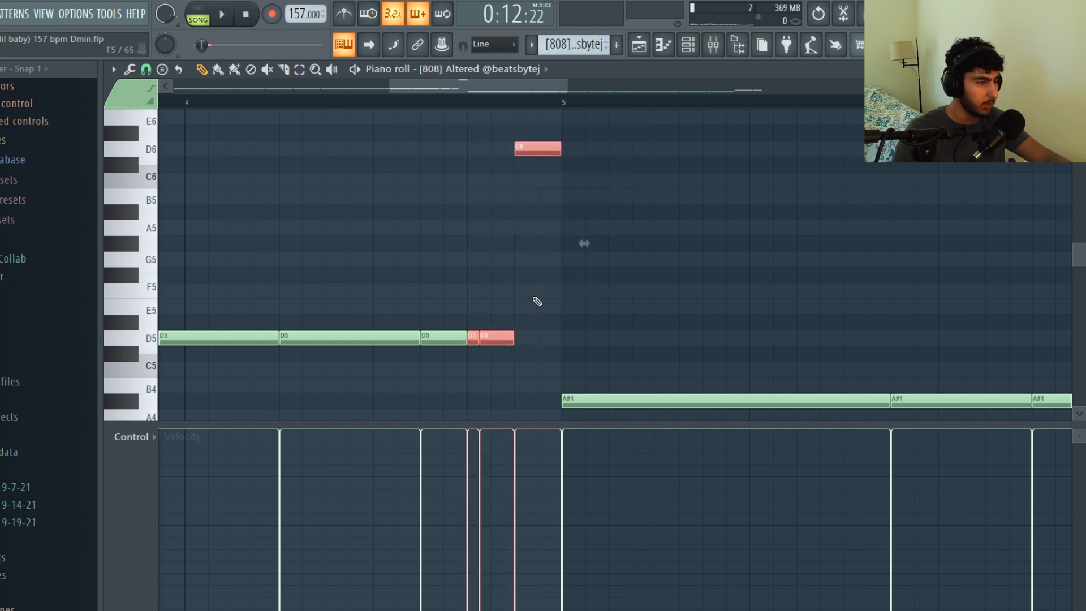